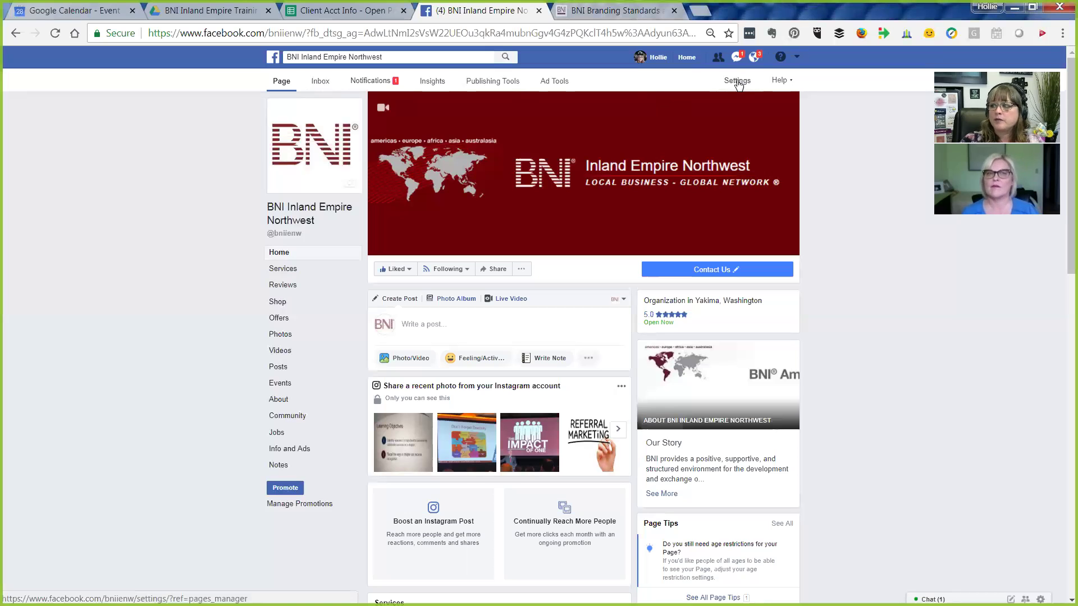
Step: Open Page Roles for BNI Inland Empire Northwest and scroll to the existing owner, admin and editors
left_click(738, 82)
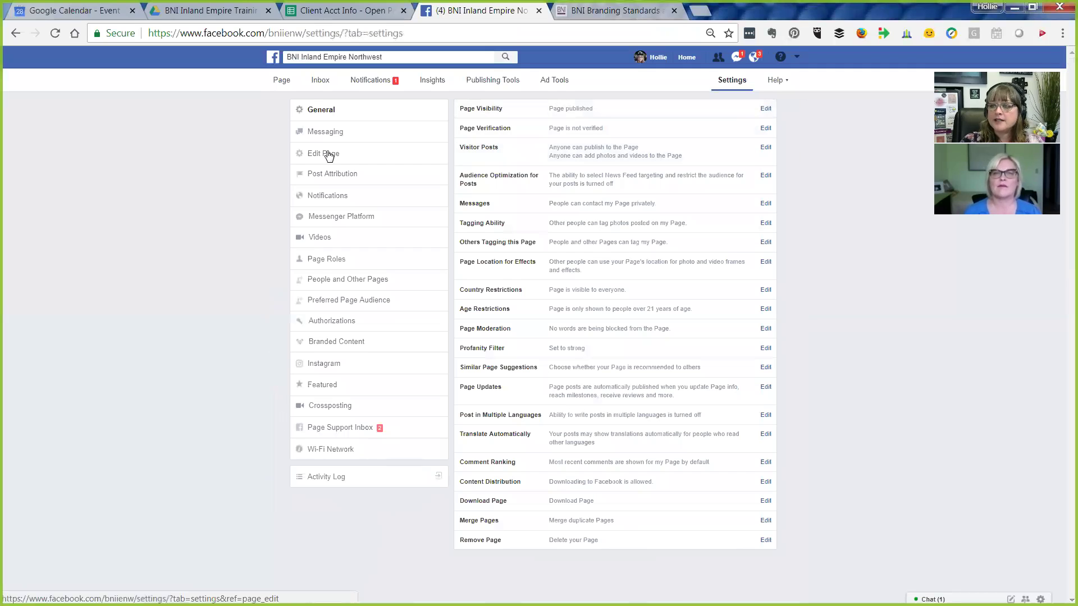
left_click(315, 266)
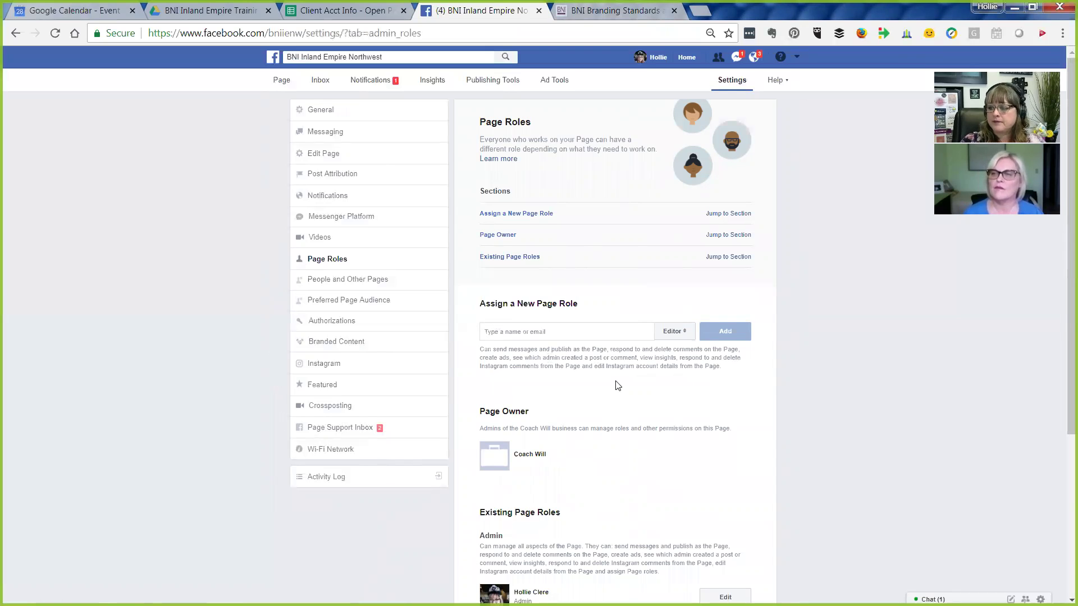
scroll(603, 372, "down", 3)
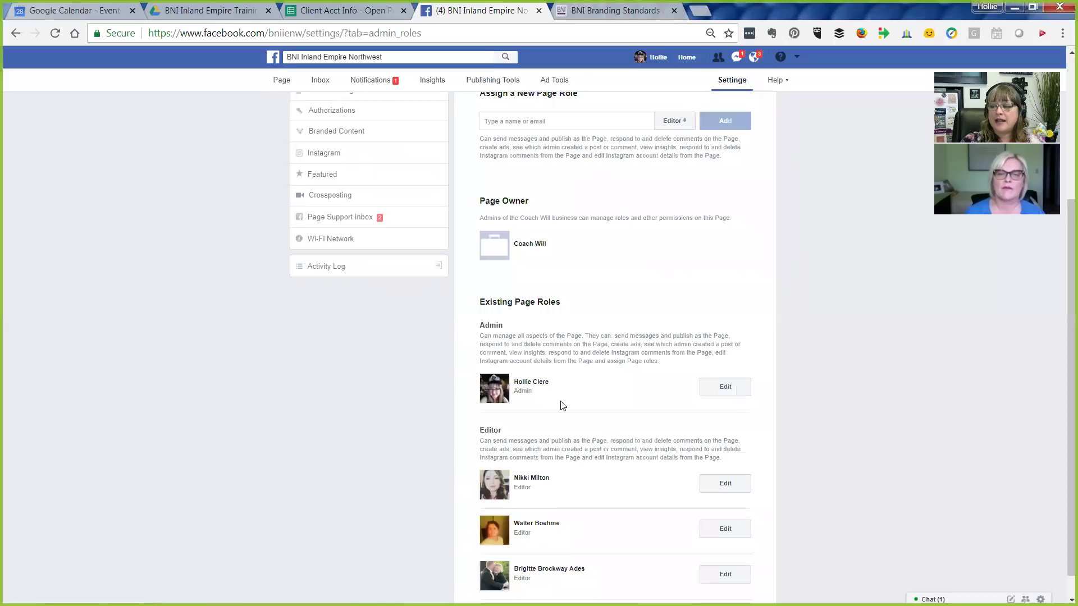
scroll(662, 441, "down", 1)
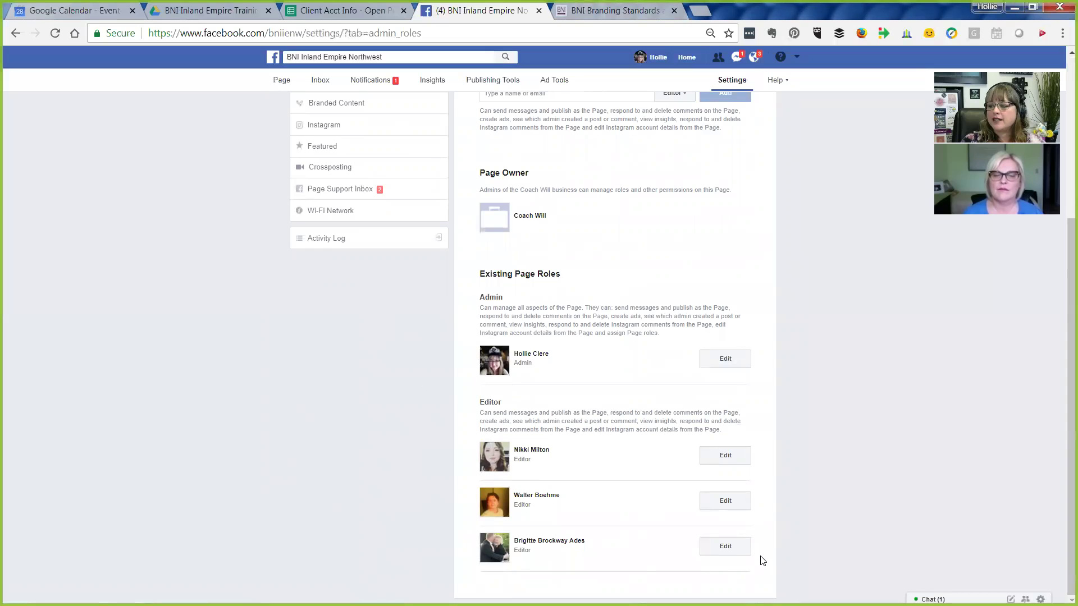
Step: Change the last editor's role from Editor to Admin and save, confirming with the account password
left_click(726, 551)
scroll(726, 552, "down", 1)
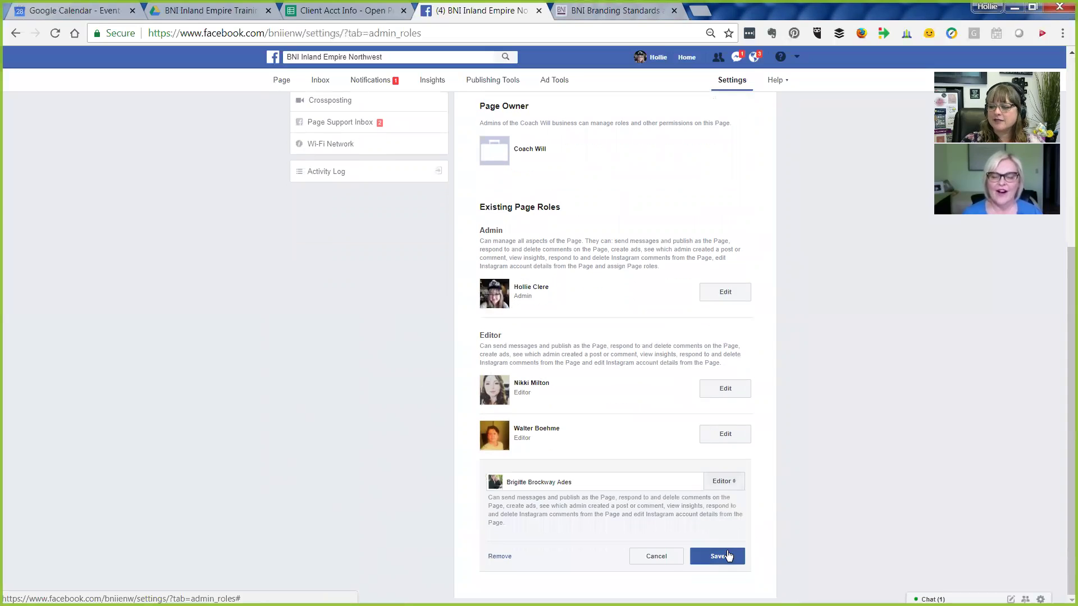
left_click(721, 482)
left_click(851, 440)
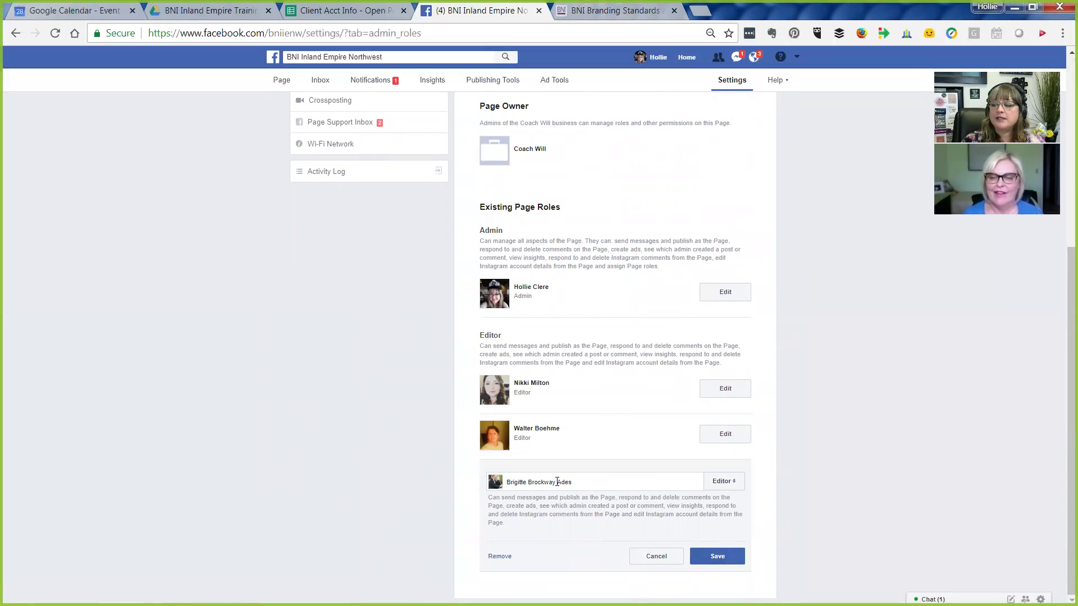
left_click(724, 483)
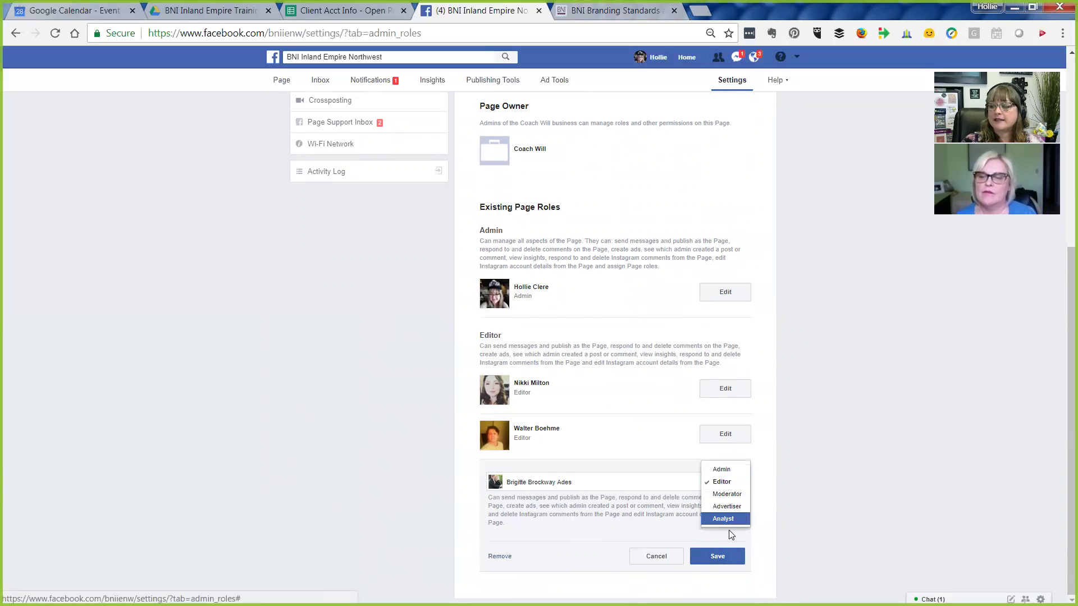
left_click(728, 471)
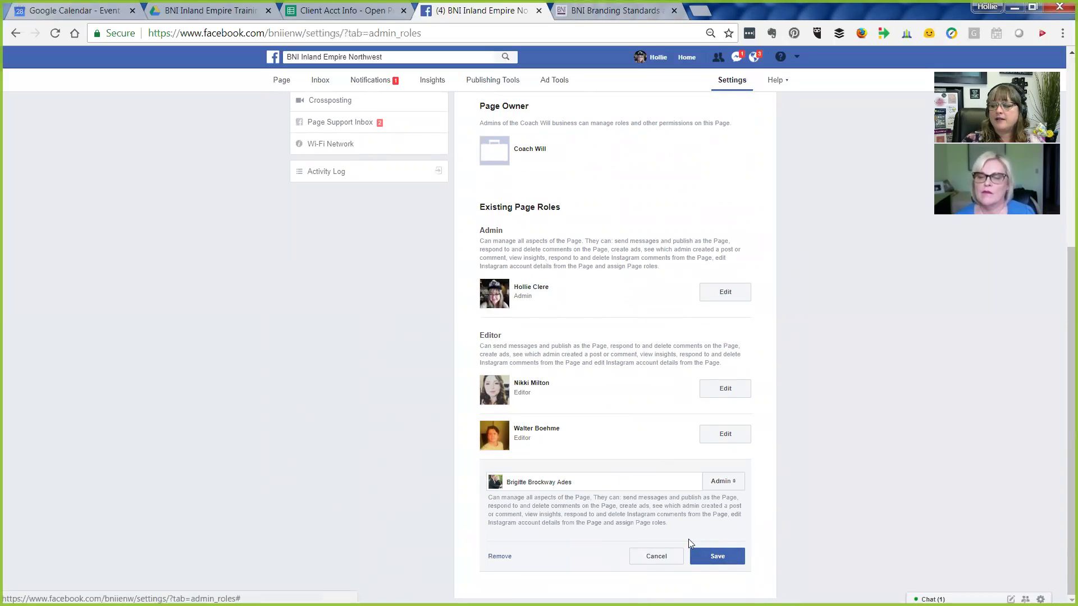
left_click(727, 555)
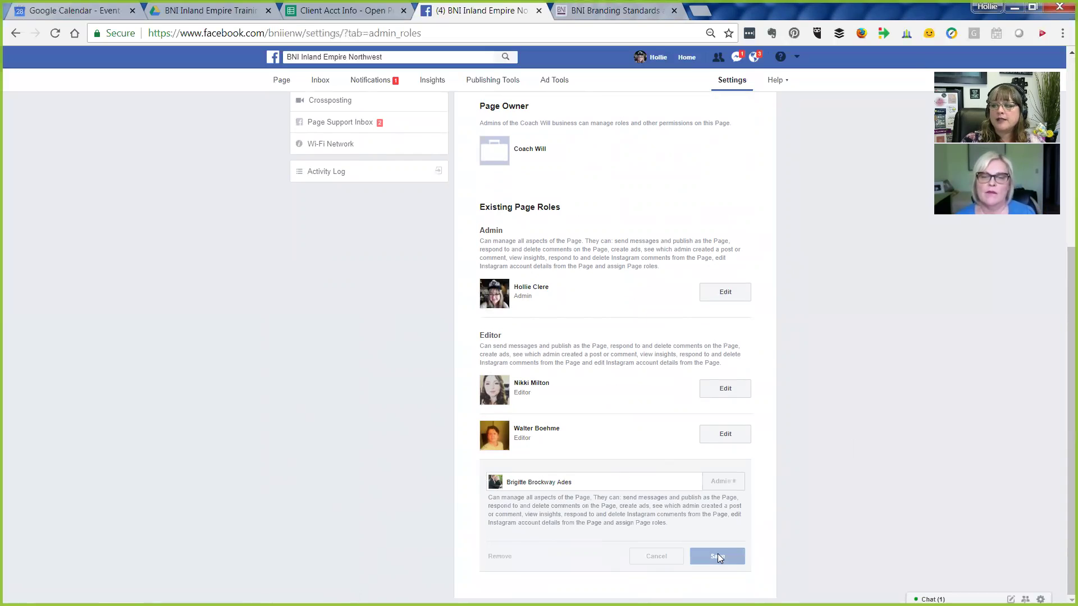
type("••••••••")
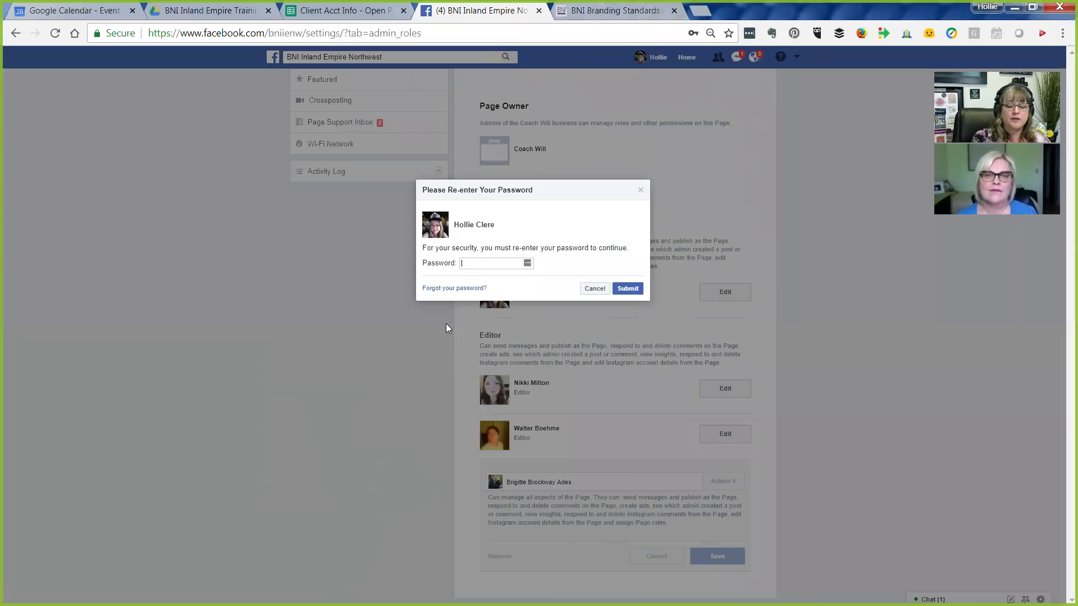
type("•••")
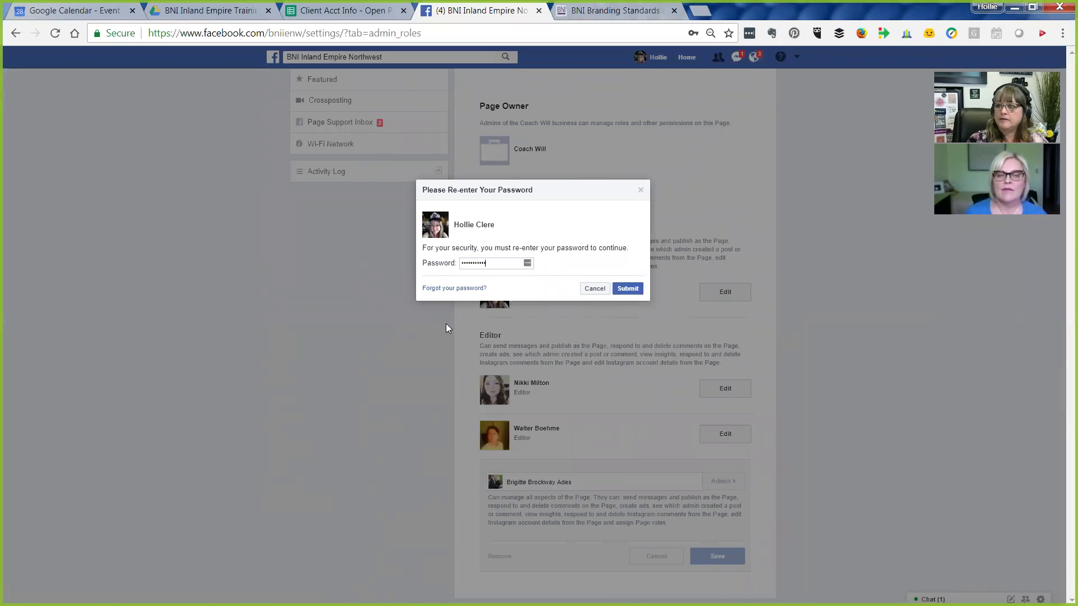
left_click(627, 290)
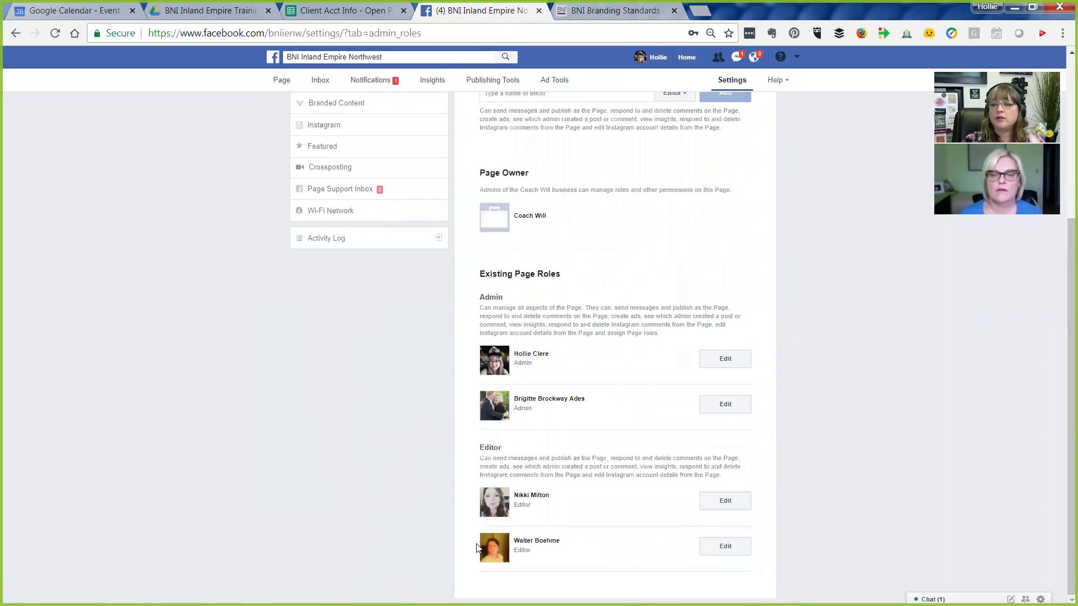
left_click(723, 546)
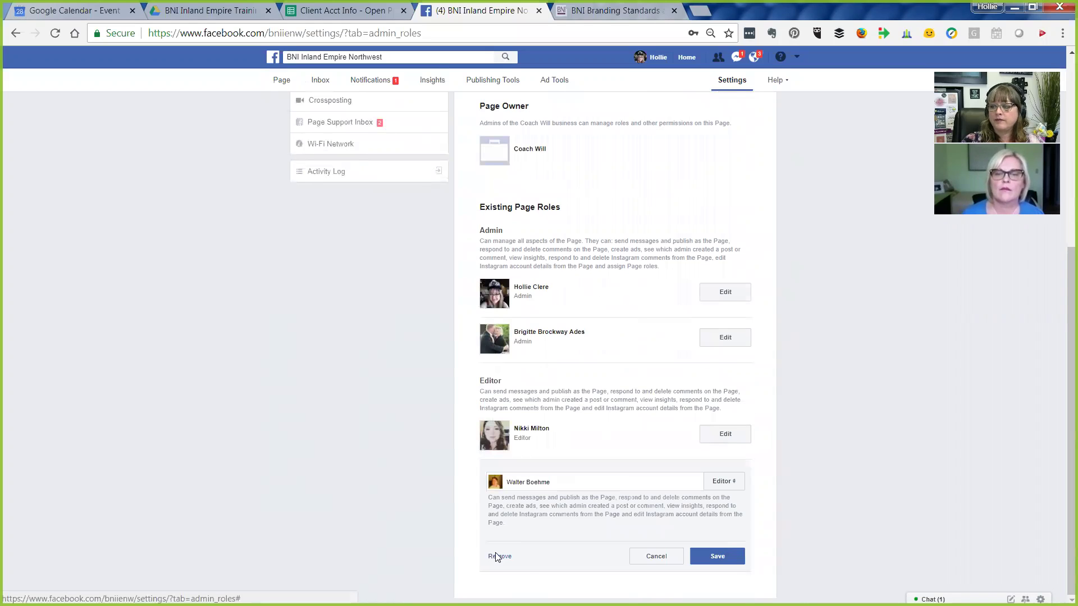
scroll(864, 401, "up", 3)
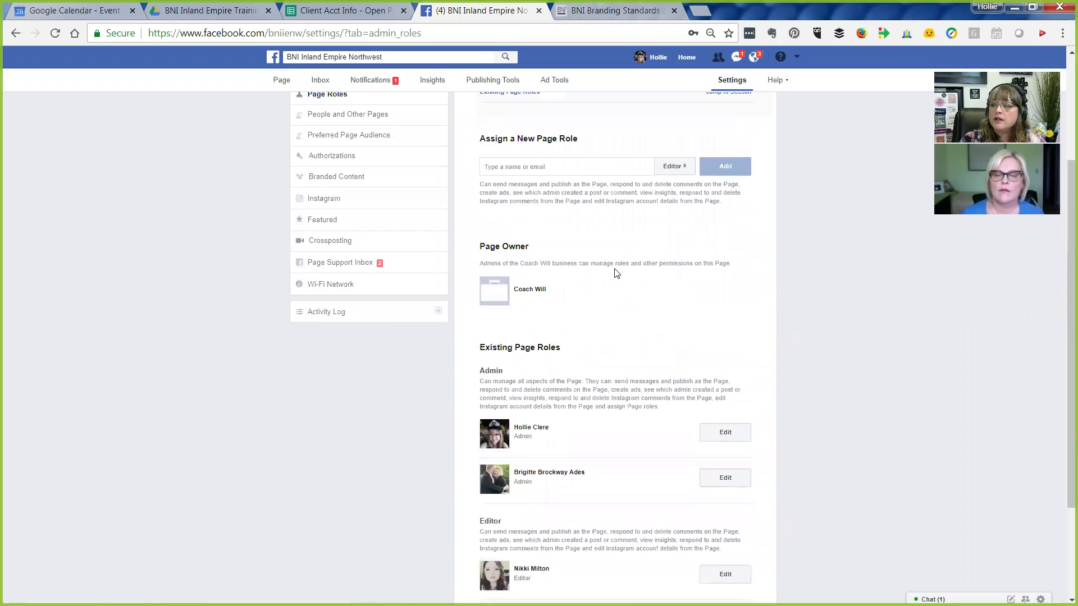
left_click(484, 168)
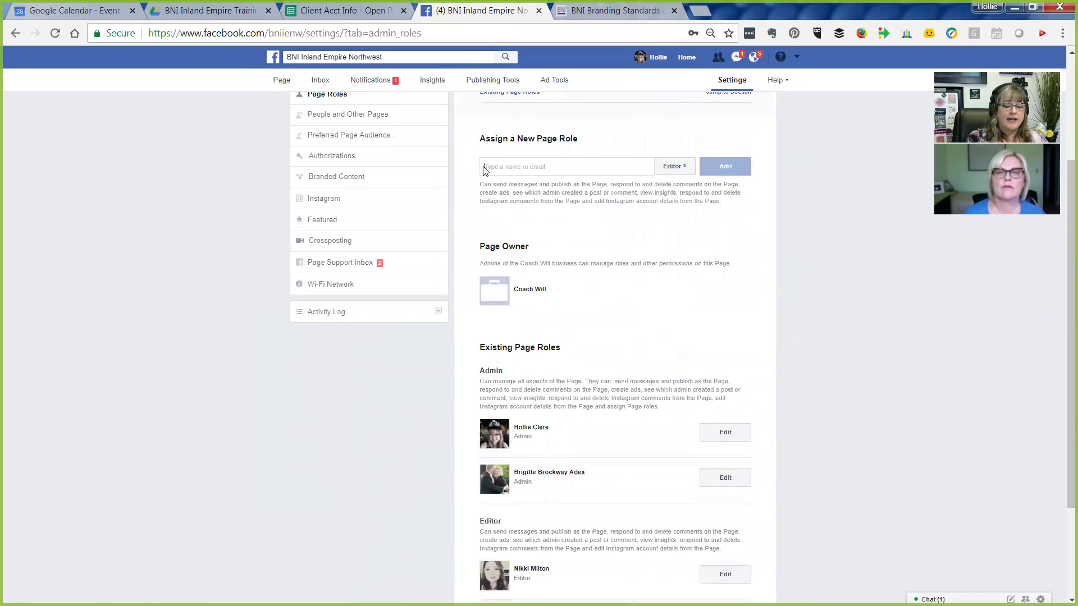
type("will")
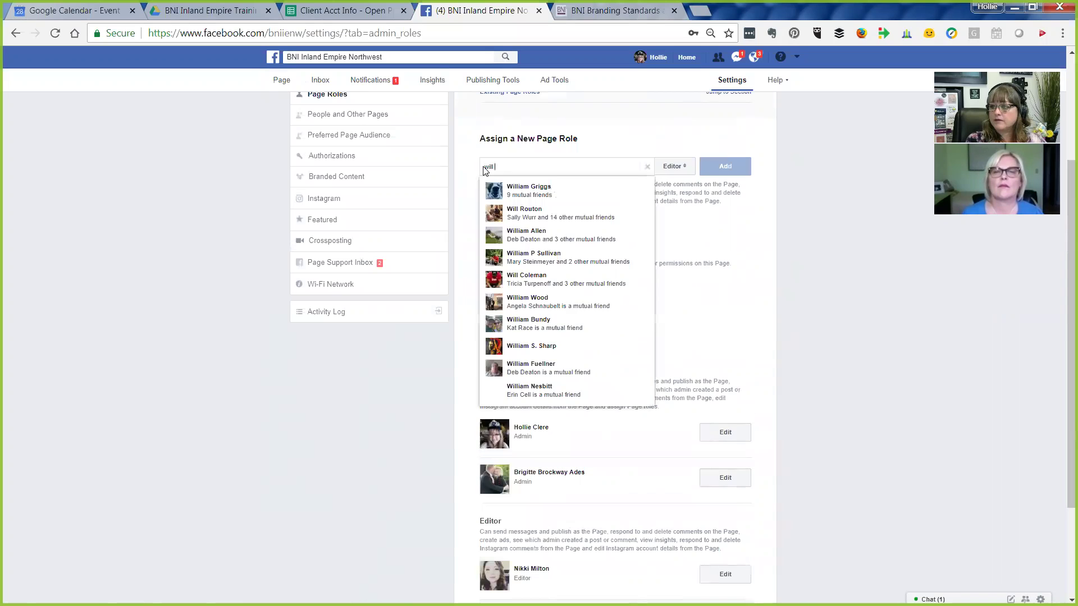
type(" go")
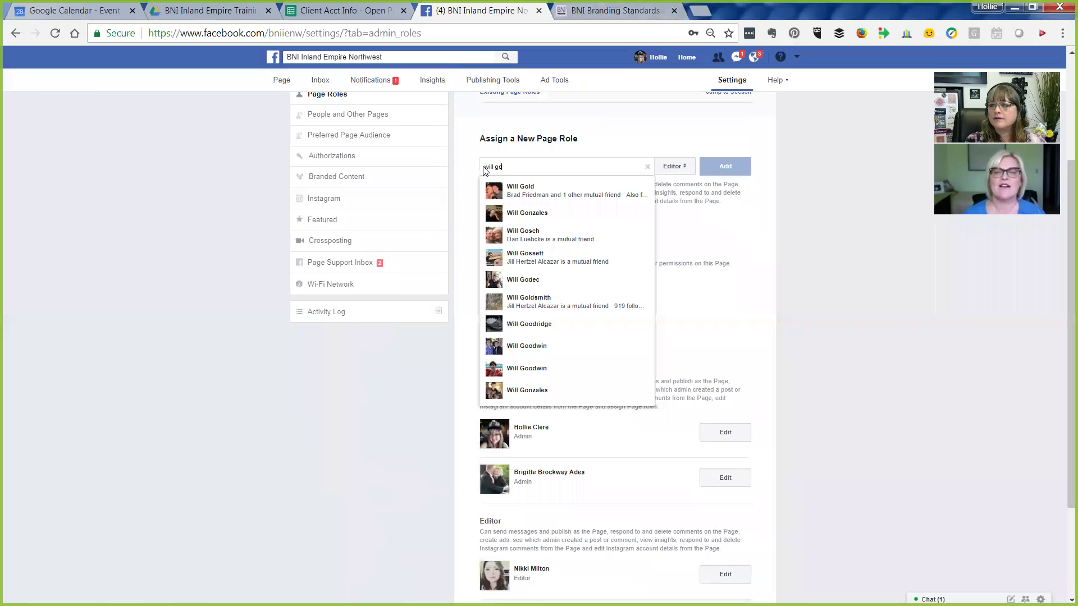
key("BackSpace")
type("ae")
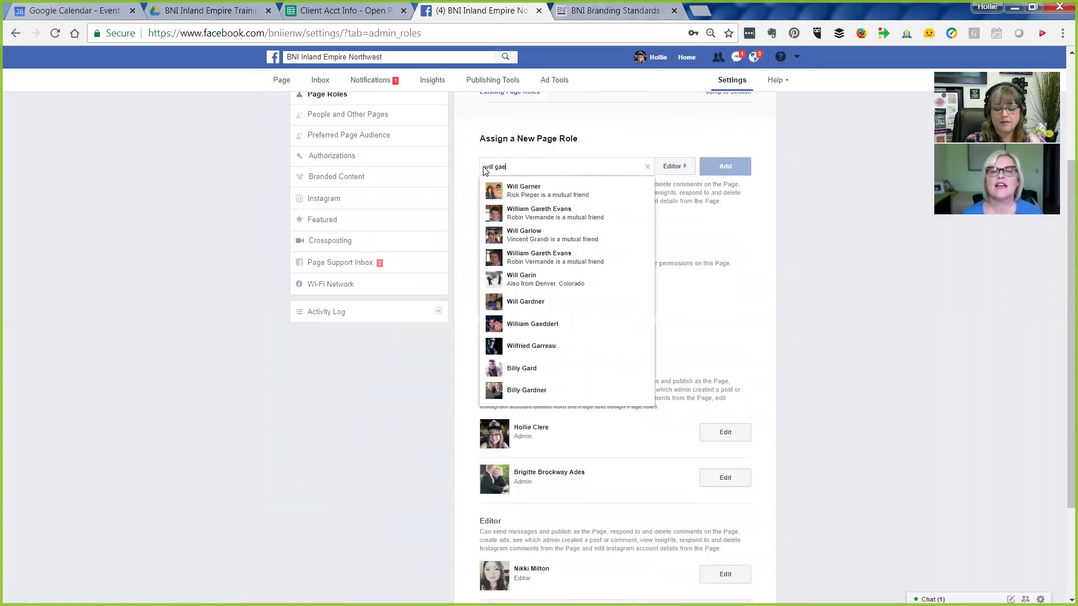
type("th")
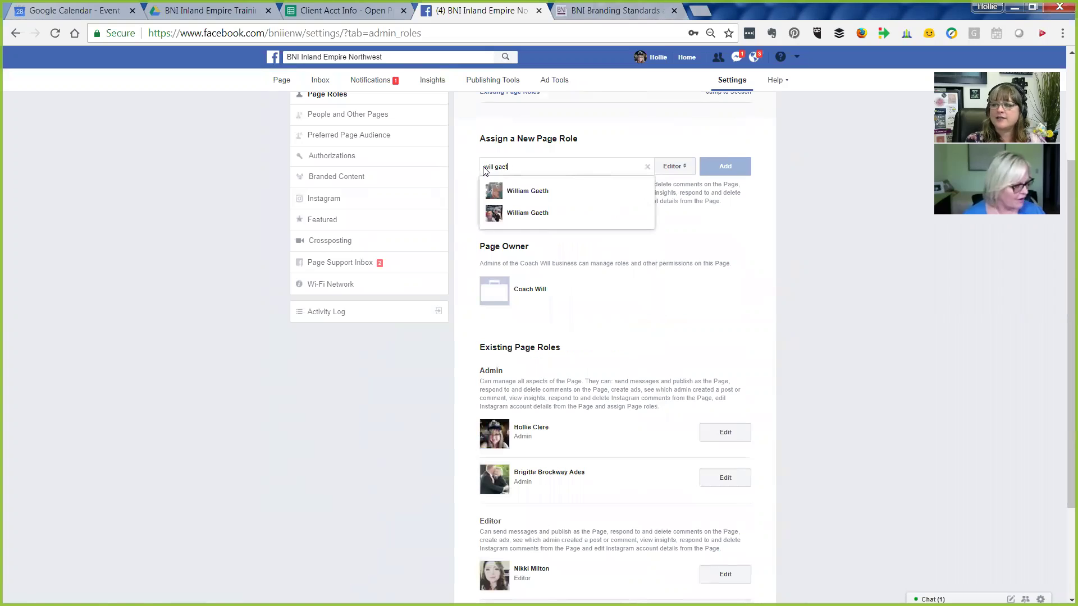
key("BackSpace")
key("BackSpace")
key("BackSpace")
key("BackSpace")
key("BackSpace")
key("BackSpace")
key("BackSpace")
key("BackSpace")
key("BackSpace")
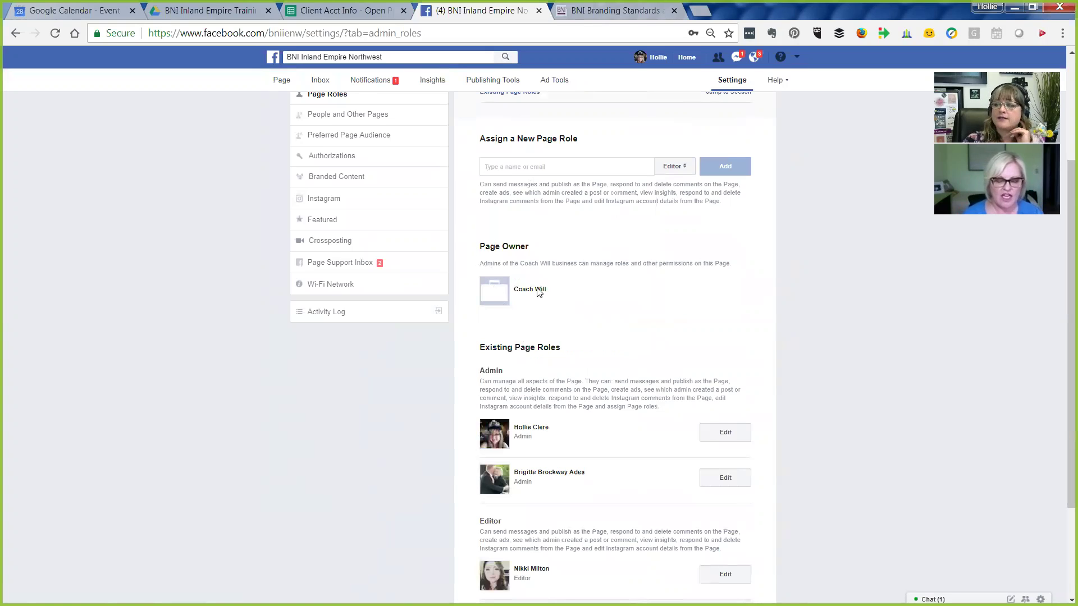
type("coach will")
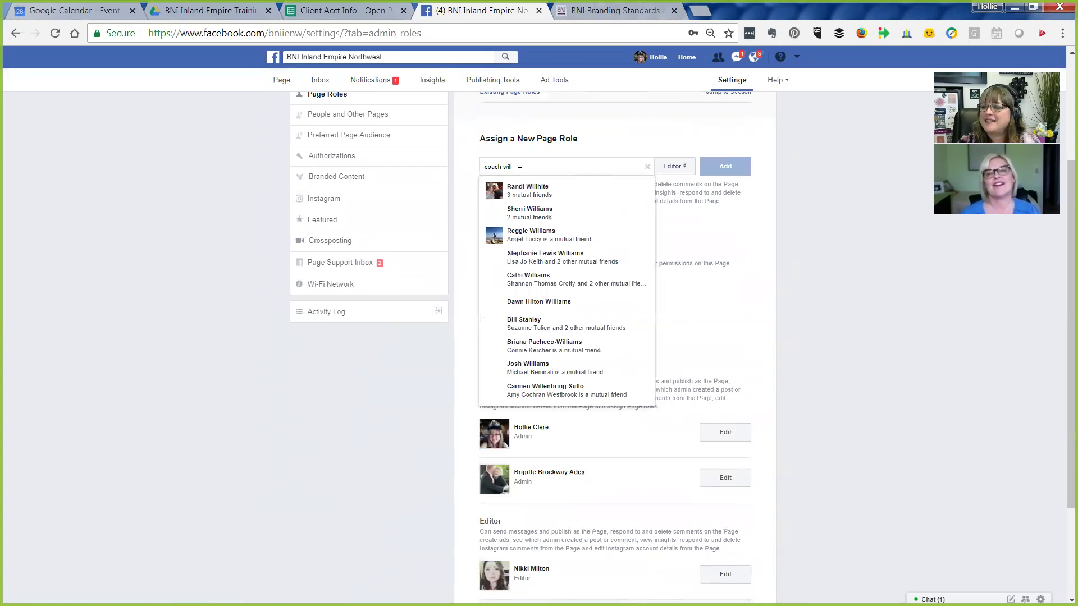
left_click(467, 169)
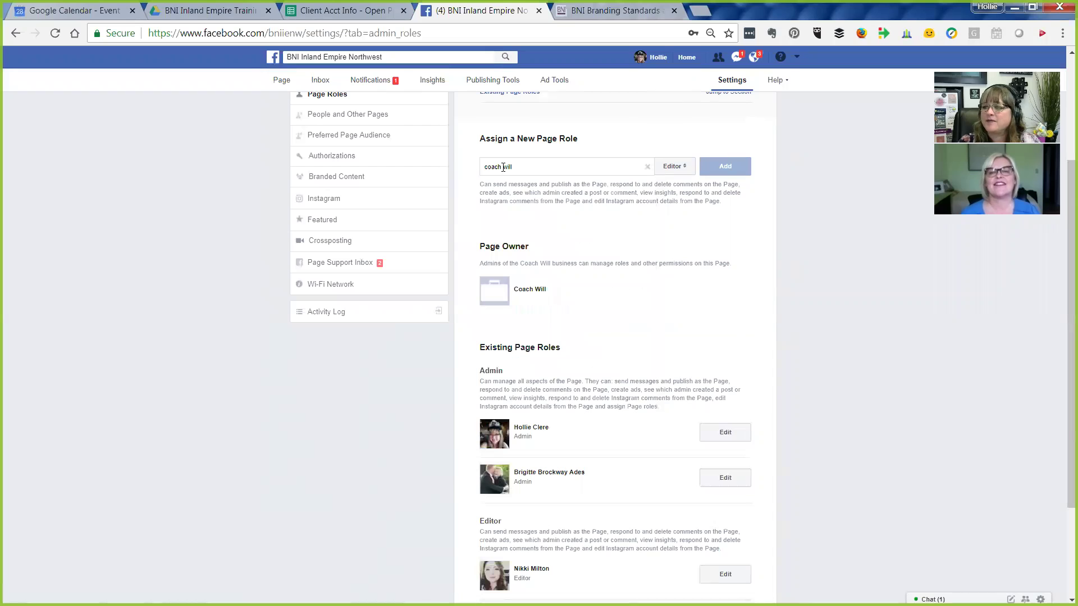
triple_click(472, 169)
type("g")
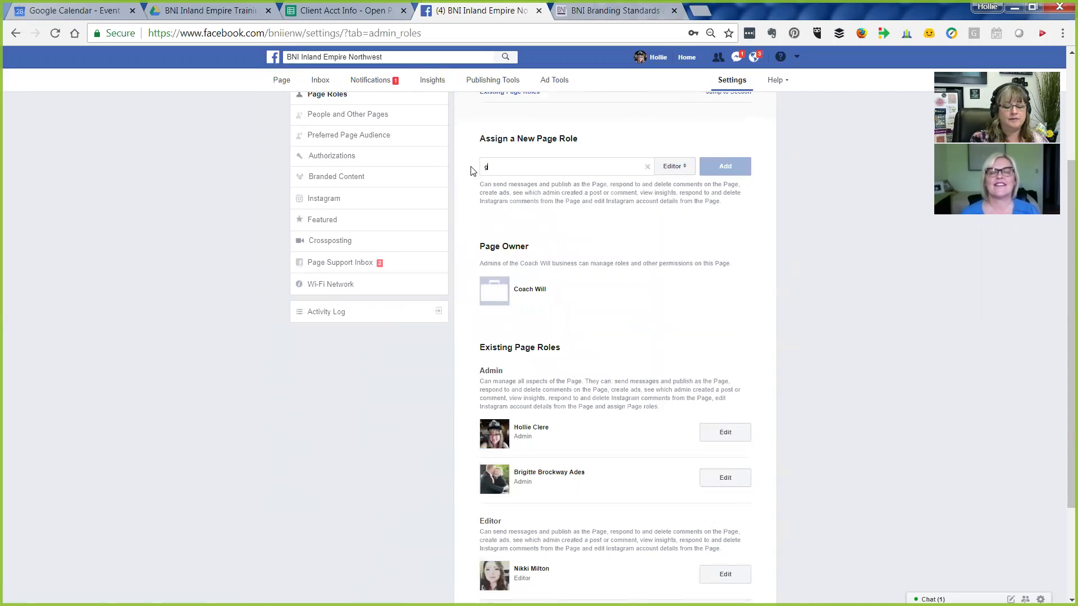
type("eth")
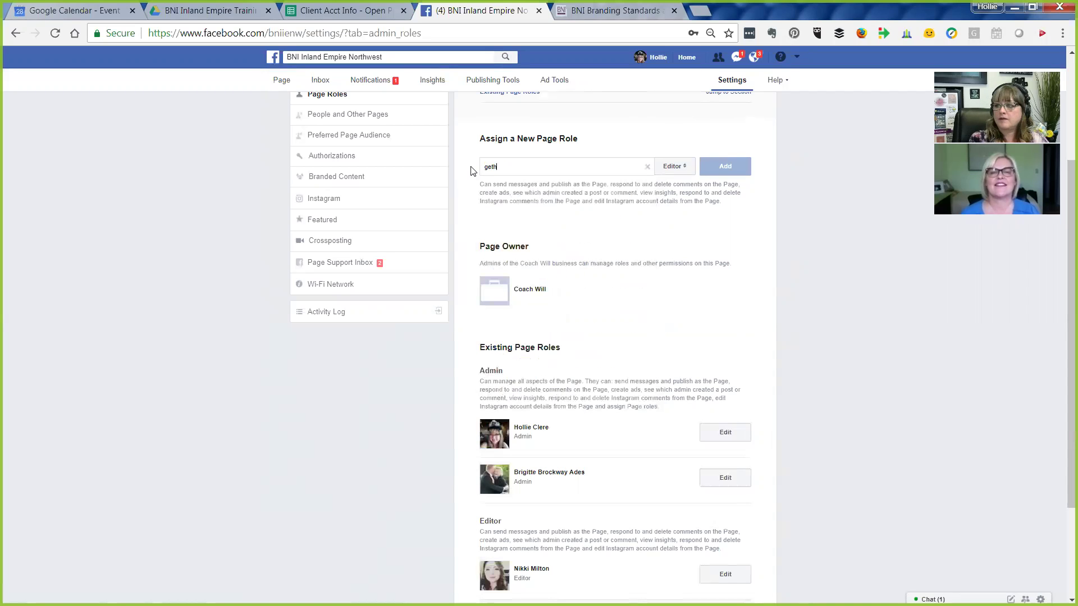
key("BackSpace")
key("BackSpace")
key("BackSpace")
type("aeth")
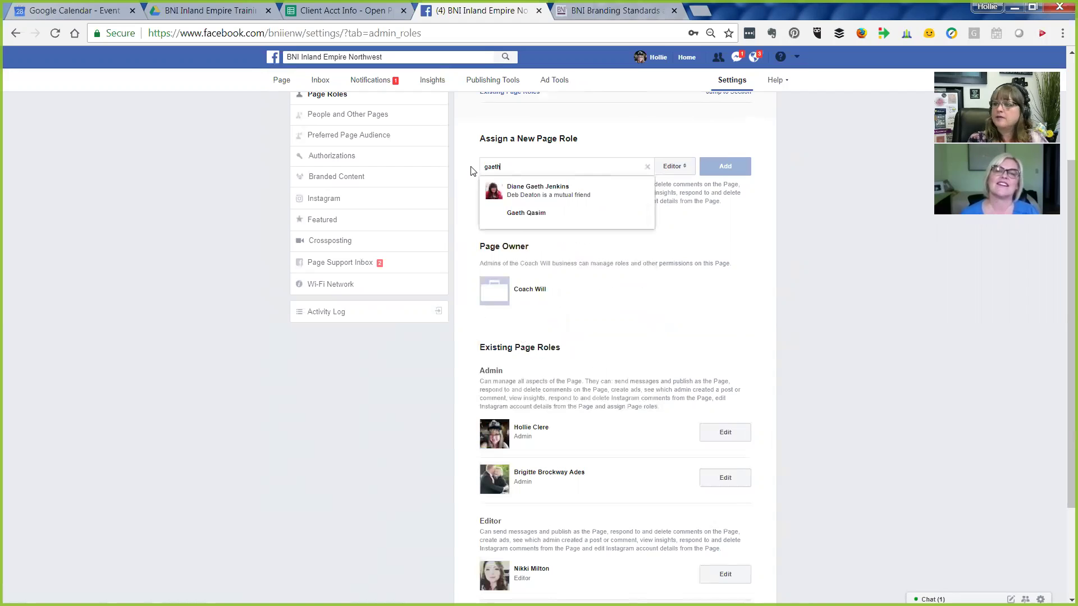
type("le")
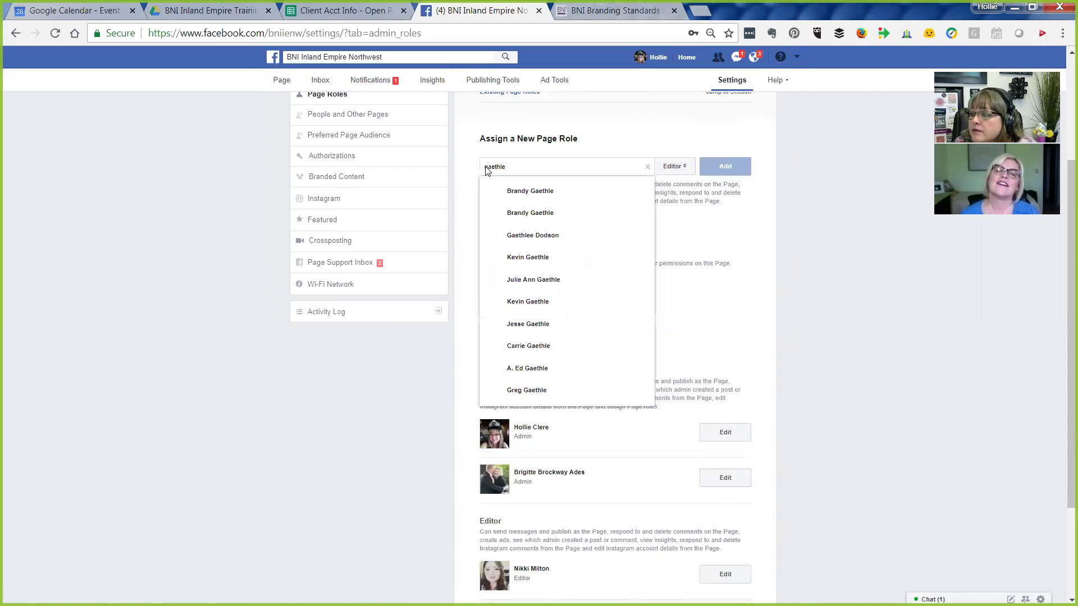
scroll(546, 230, "down", 2)
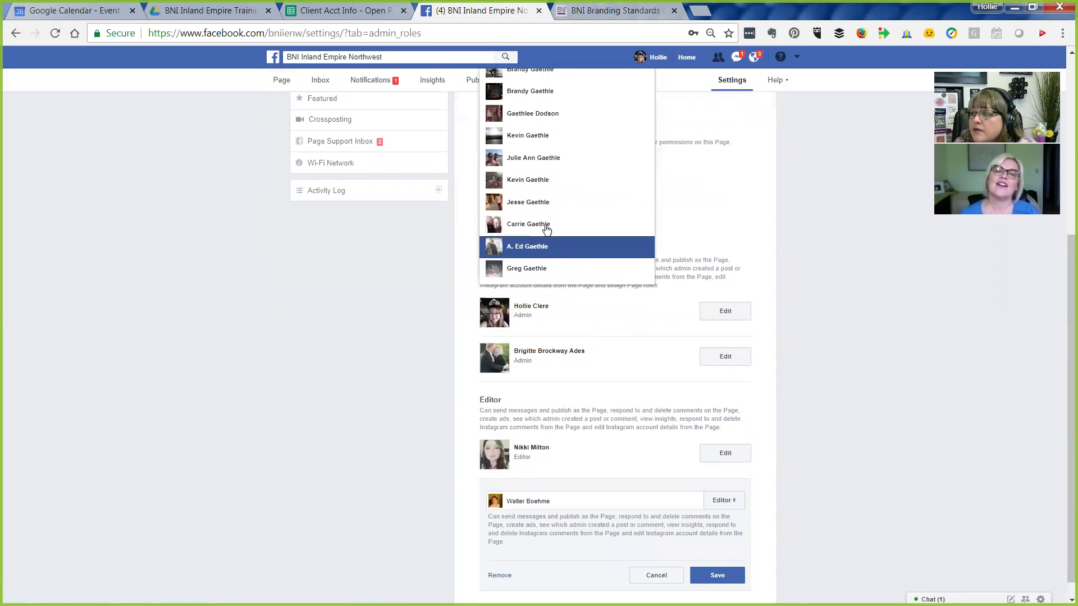
scroll(548, 226, "up", 3)
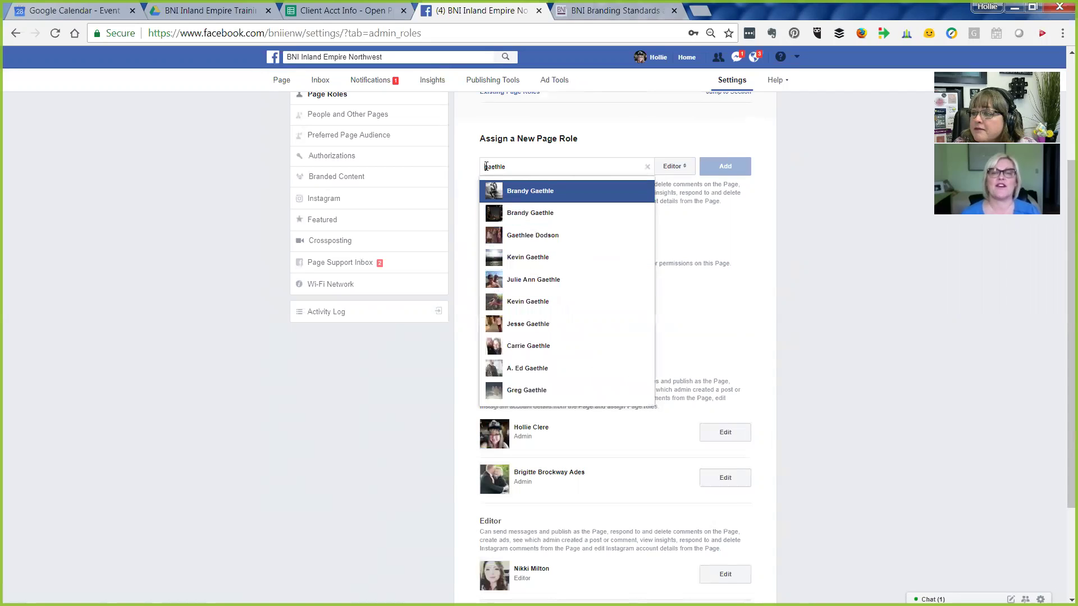
type("ge")
type("ephanie ")
type("and")
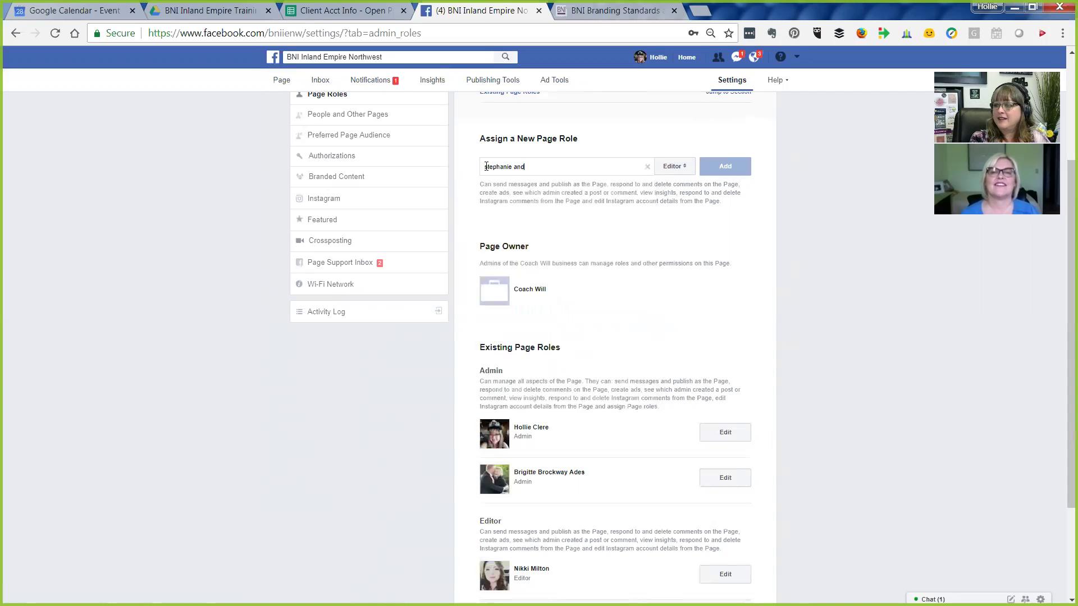
type(" will")
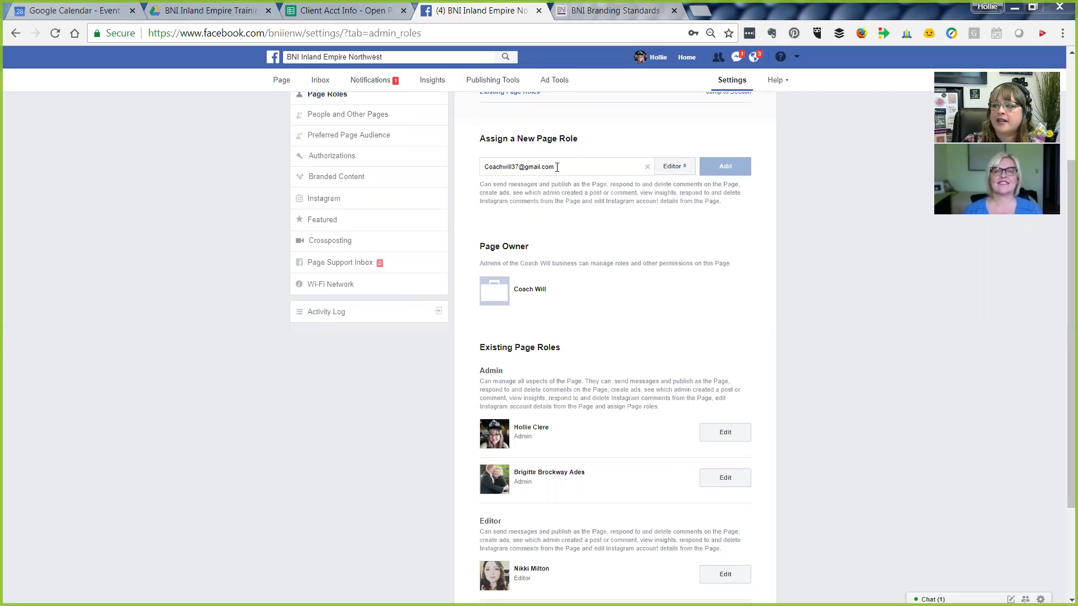
Step: Give the new page-role entry the Admin role, then switch to the Notepad video-topics list
left_click(684, 166)
left_click(686, 157)
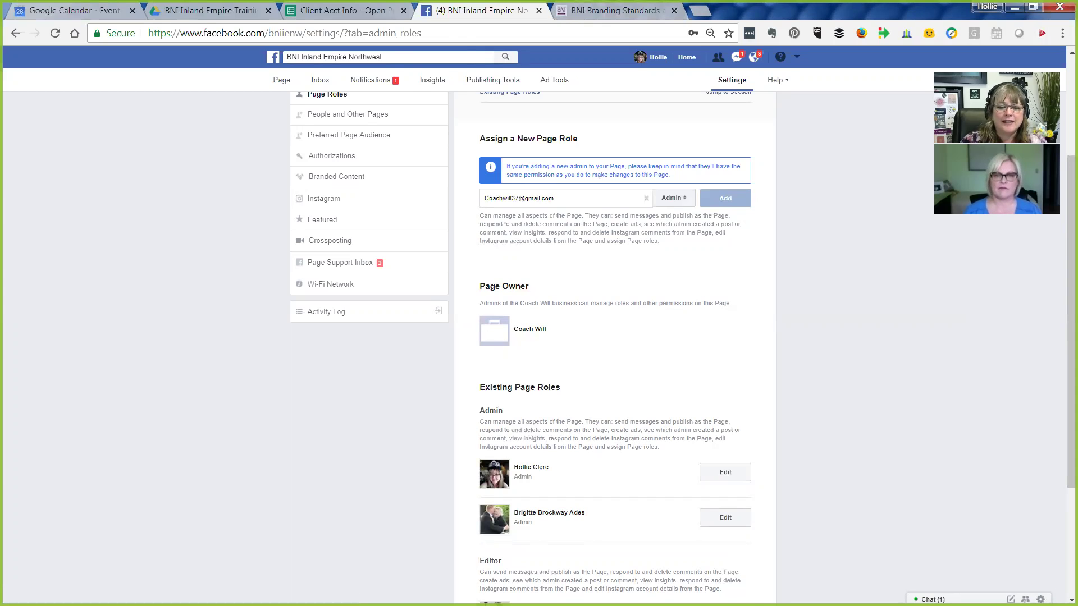
key("alt+Tab")
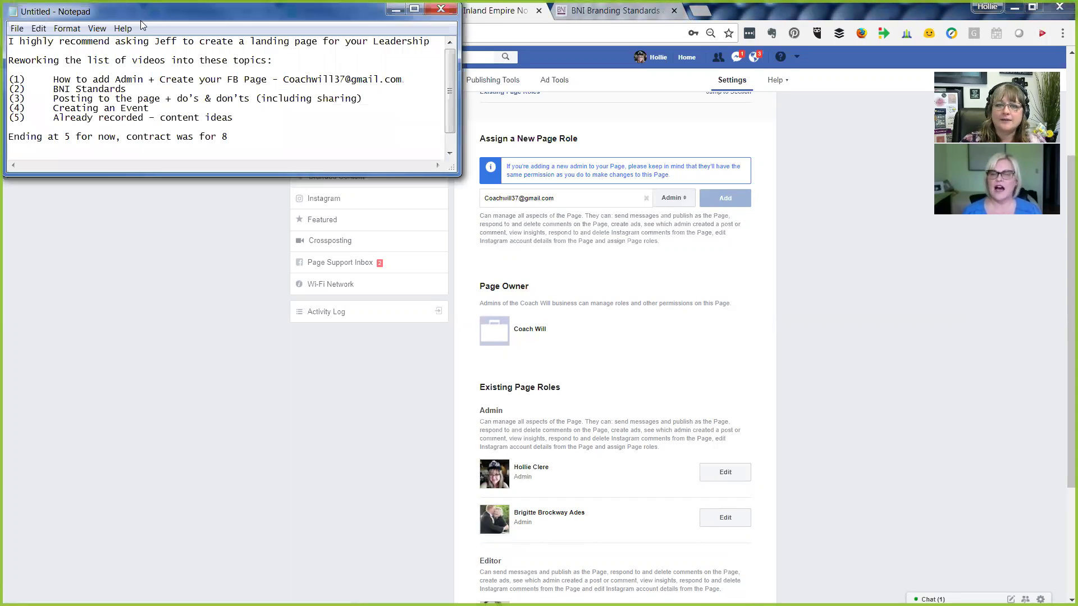
Step: Switch from Notepad back to the Facebook Page Roles in Chrome
key("alt+Tab")
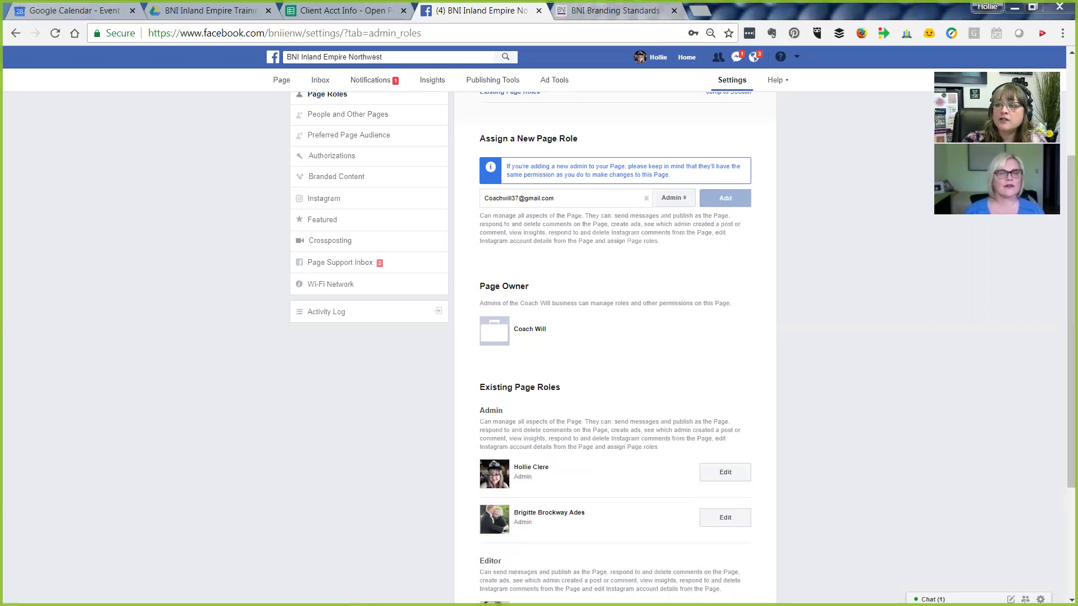
Step: Go to the Facebook News Feed via the logo and scroll down through the posts
left_click(273, 59)
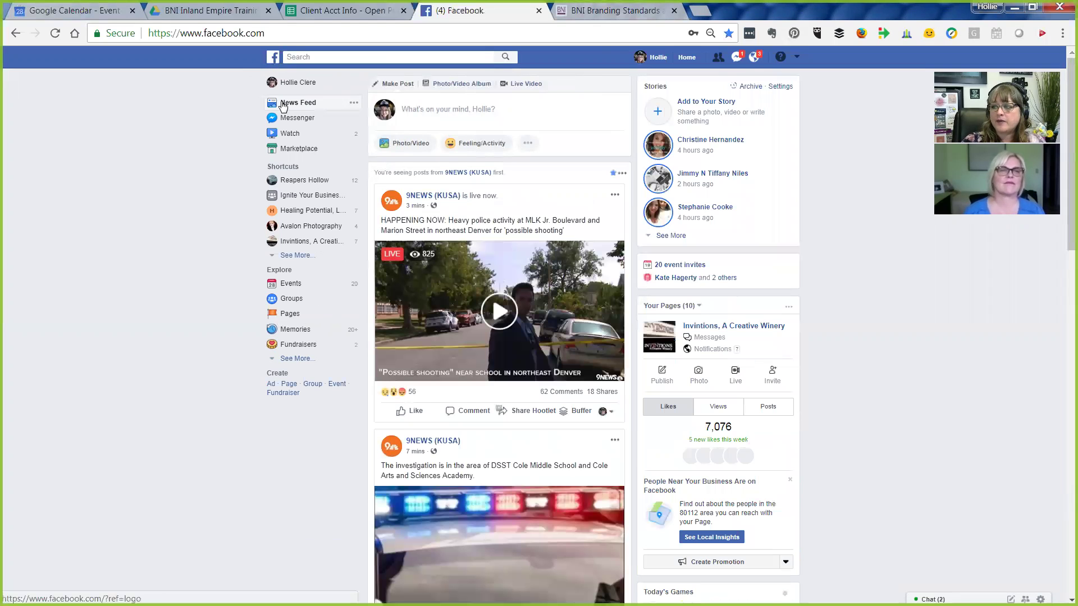
scroll(478, 281, "down", 5)
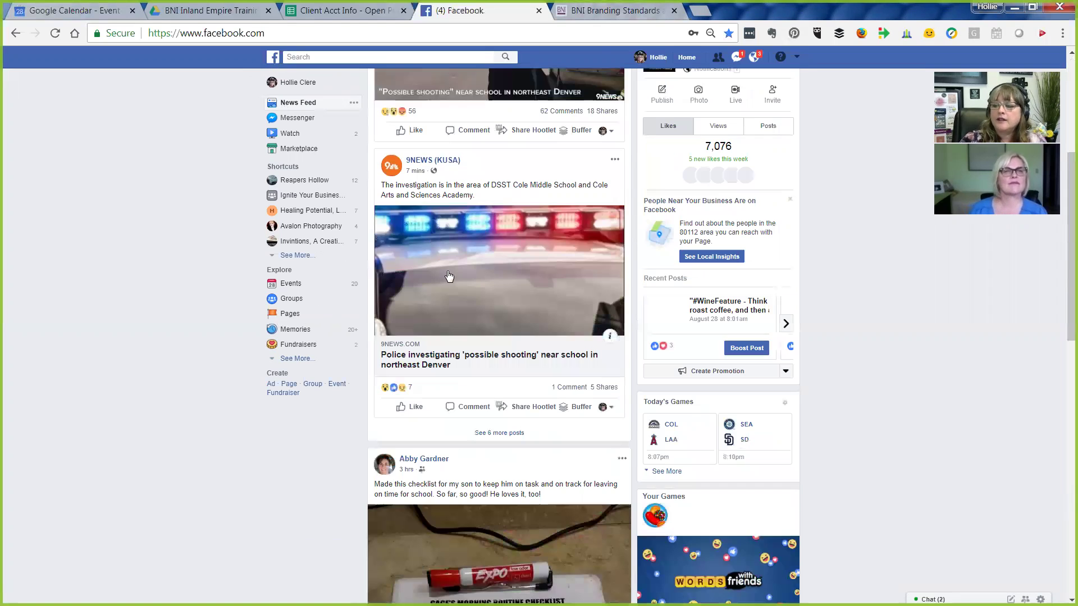
scroll(277, 67, "down", 5)
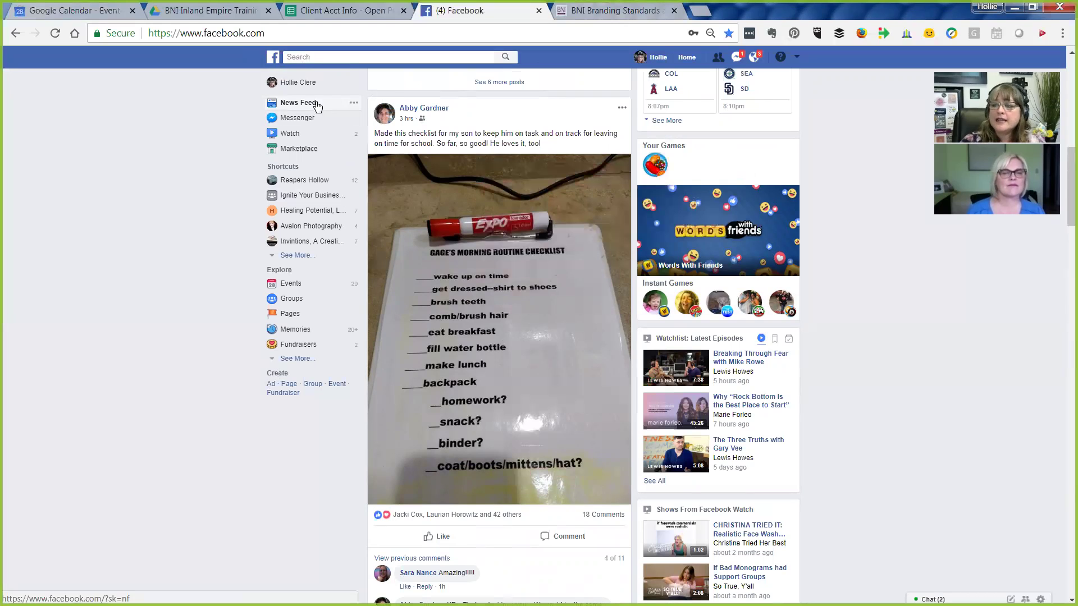
Step: Go to Pages in the left sidebar and choose Create Page
left_click(288, 316)
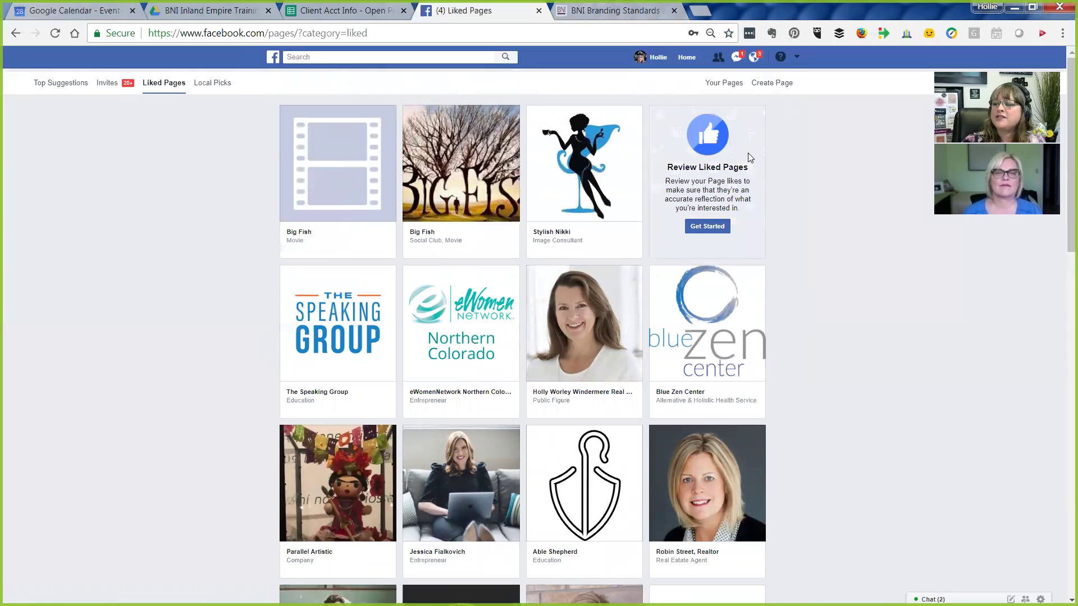
left_click(774, 86)
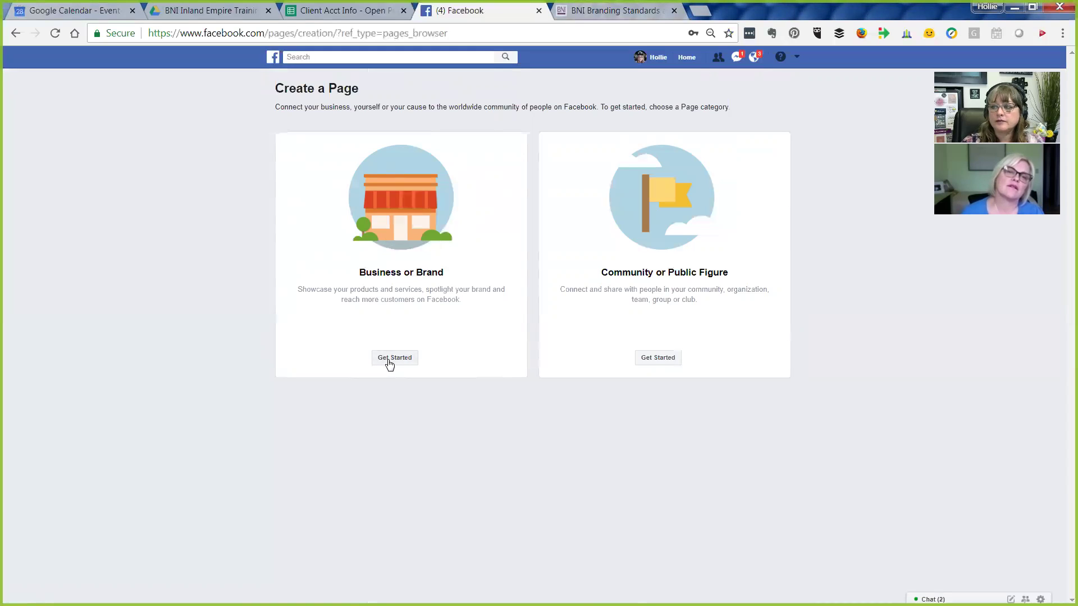
Step: Choose Business or Brand, name the page 'BNI I Gotta Guy' and search 'Business' as category
left_click(390, 362)
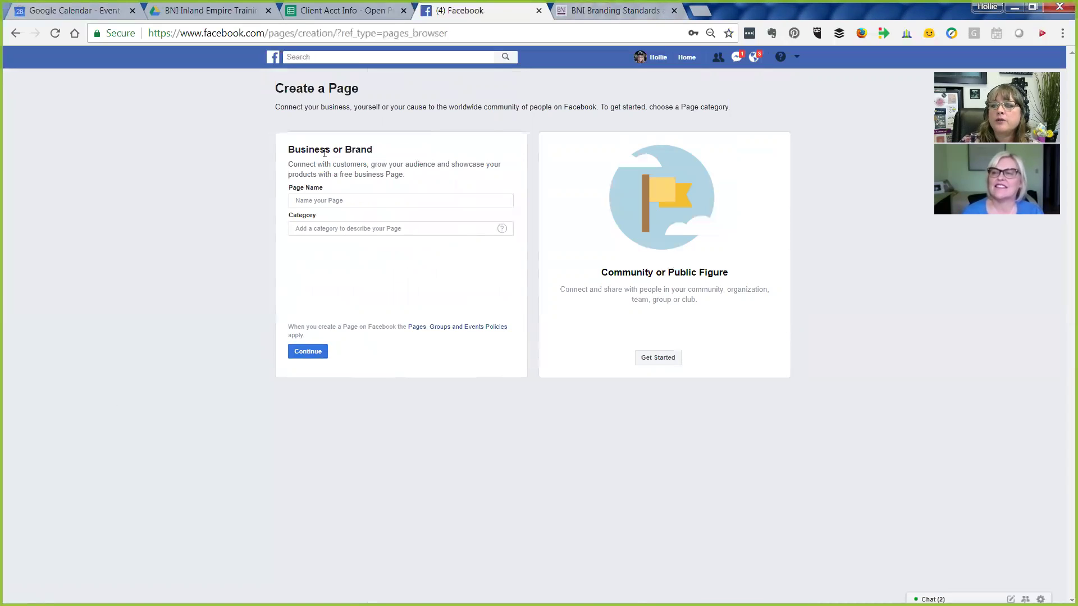
left_click(309, 200)
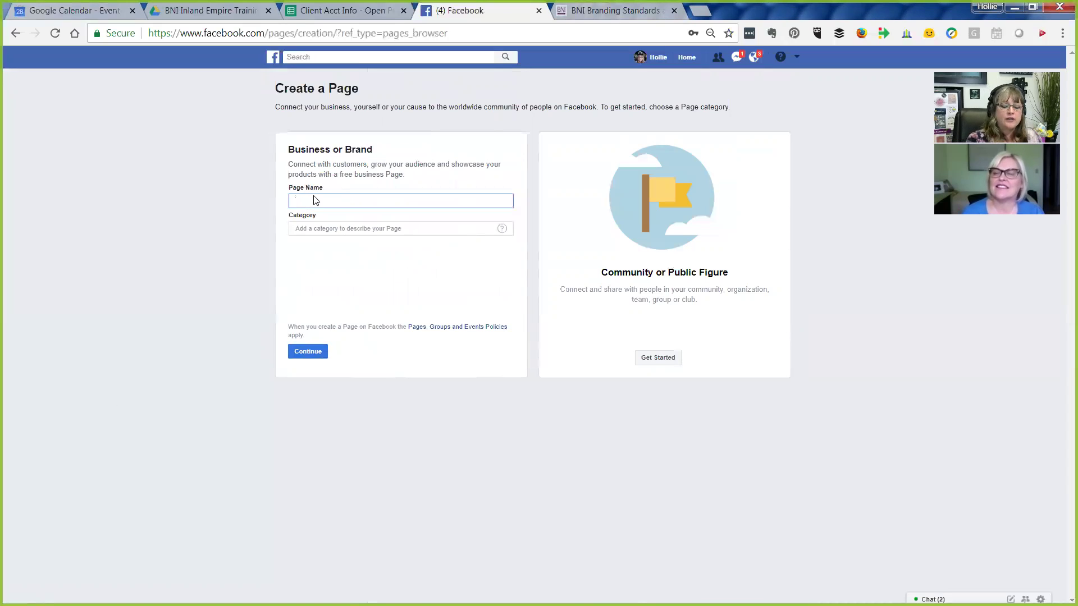
type("BNI")
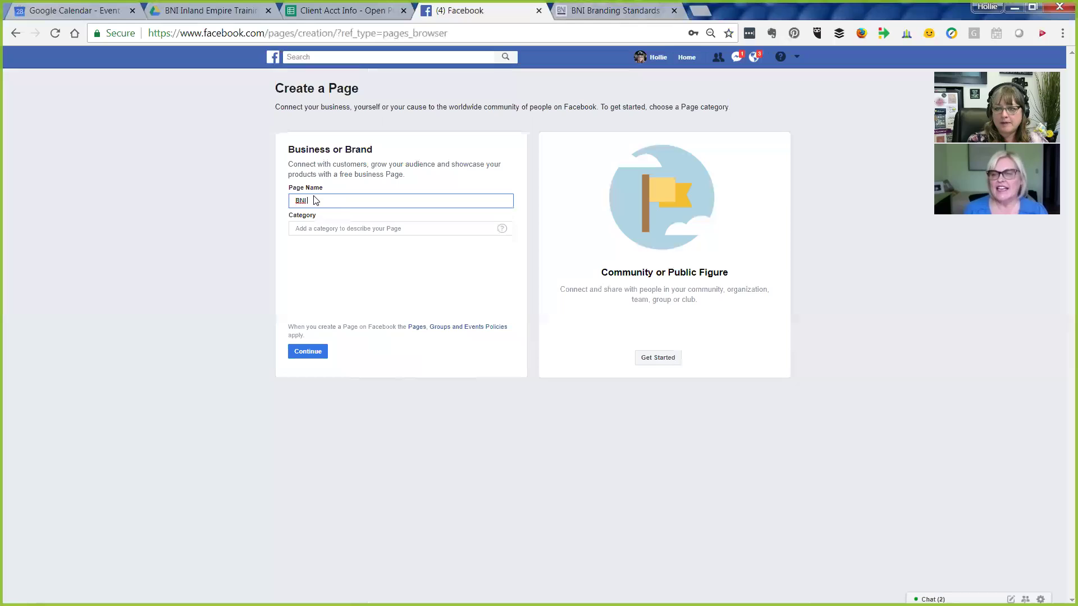
type(" In")
type("tta Guy")
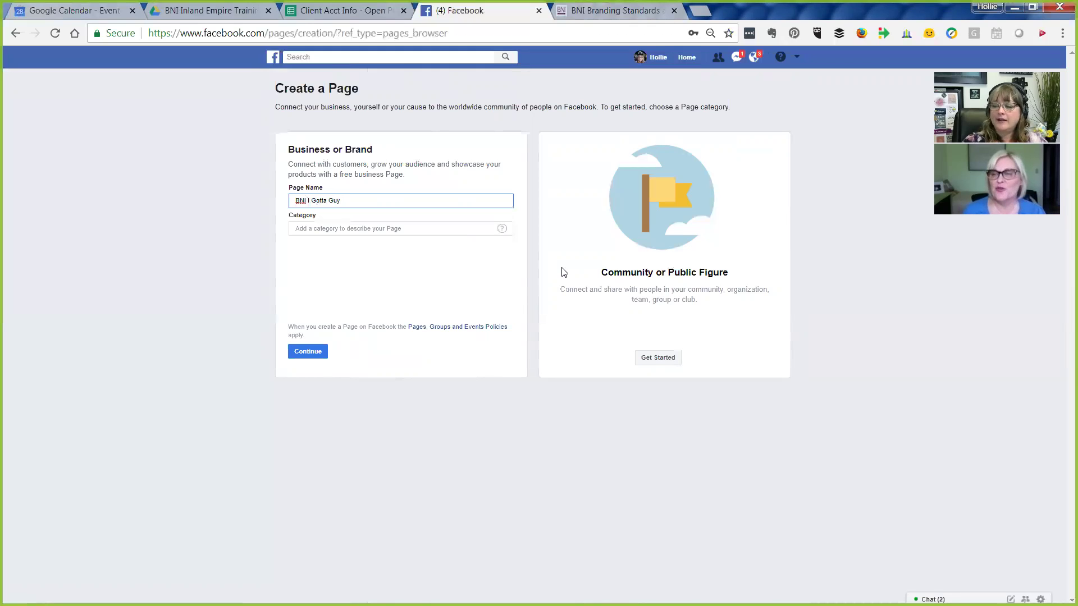
left_click(426, 230)
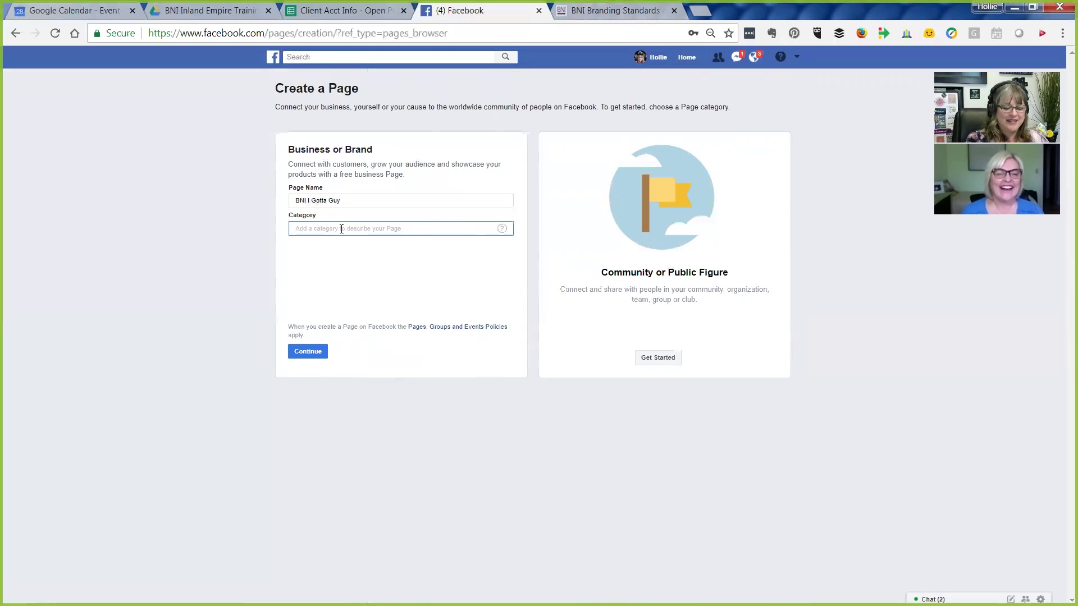
type("Business")
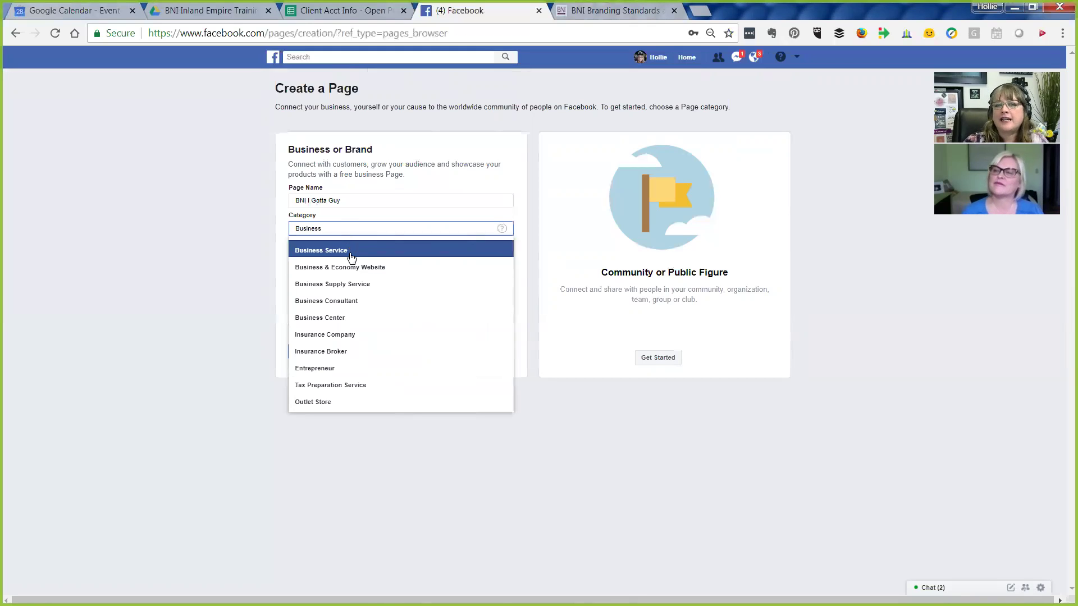
Step: Set the category to Business Service, enter the street address and pick the suggested city
left_click(321, 251)
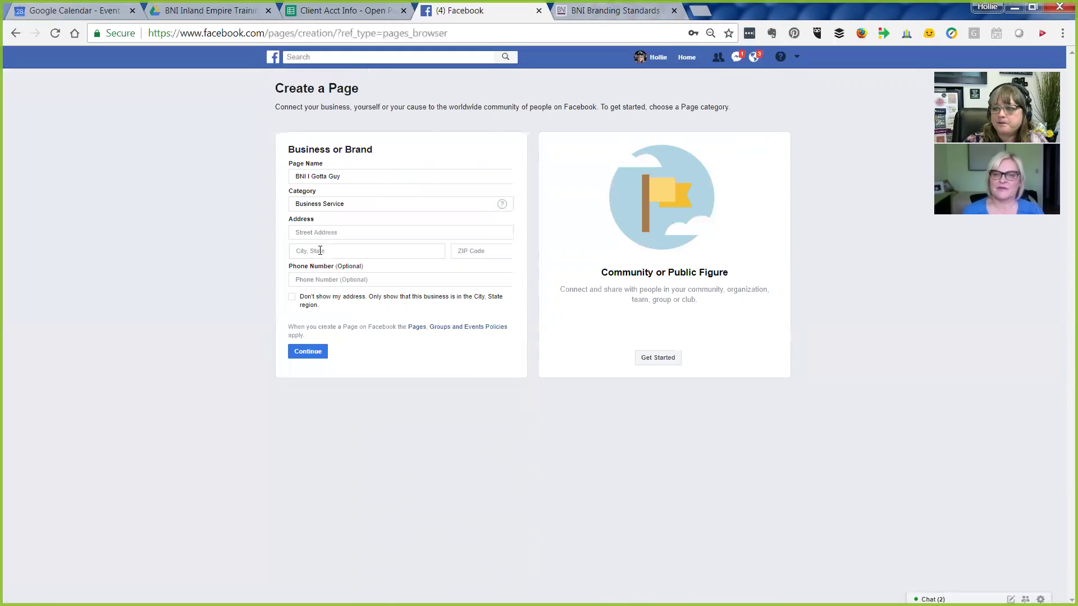
left_click(329, 233)
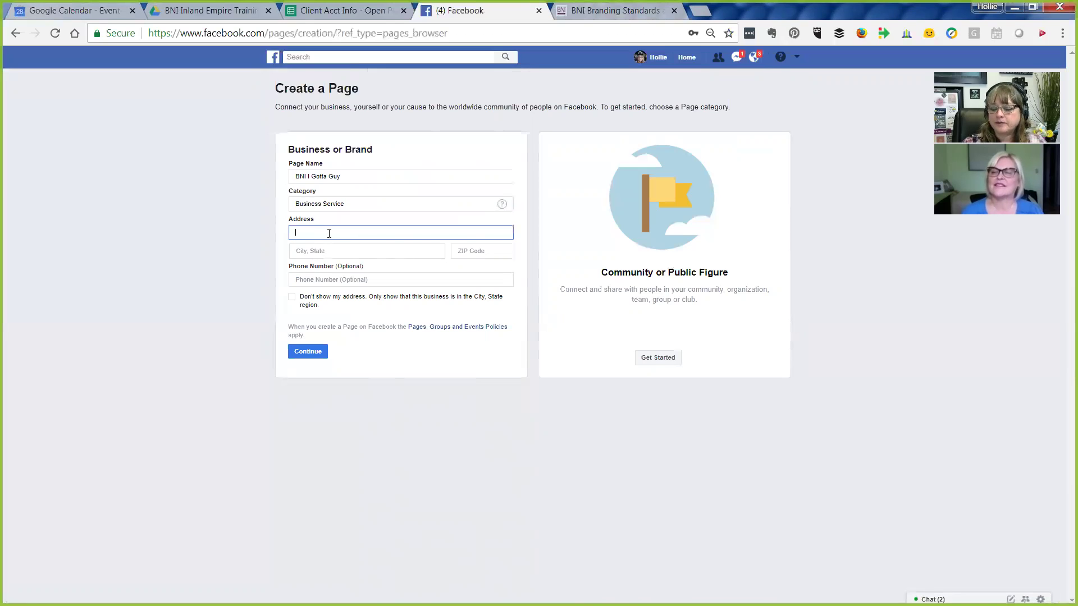
type("123")
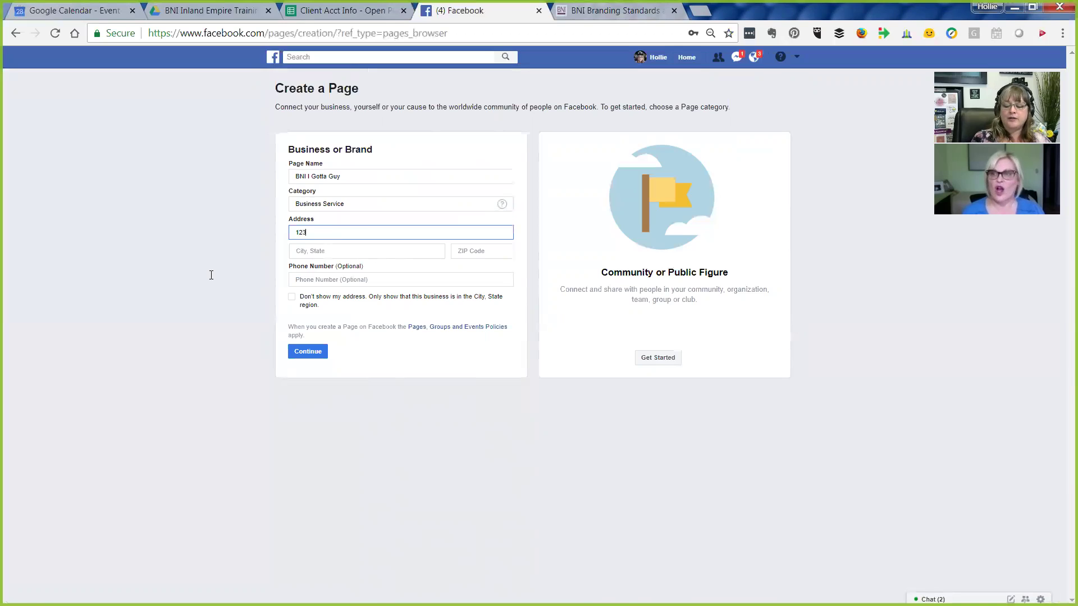
type("4 I gotta Guy Lane")
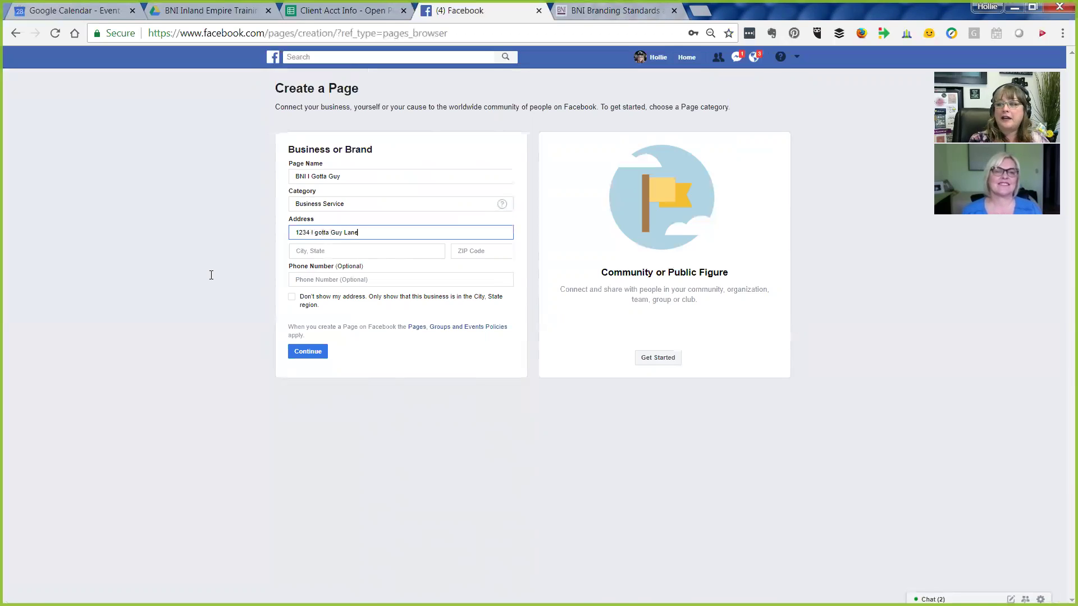
left_click(325, 253)
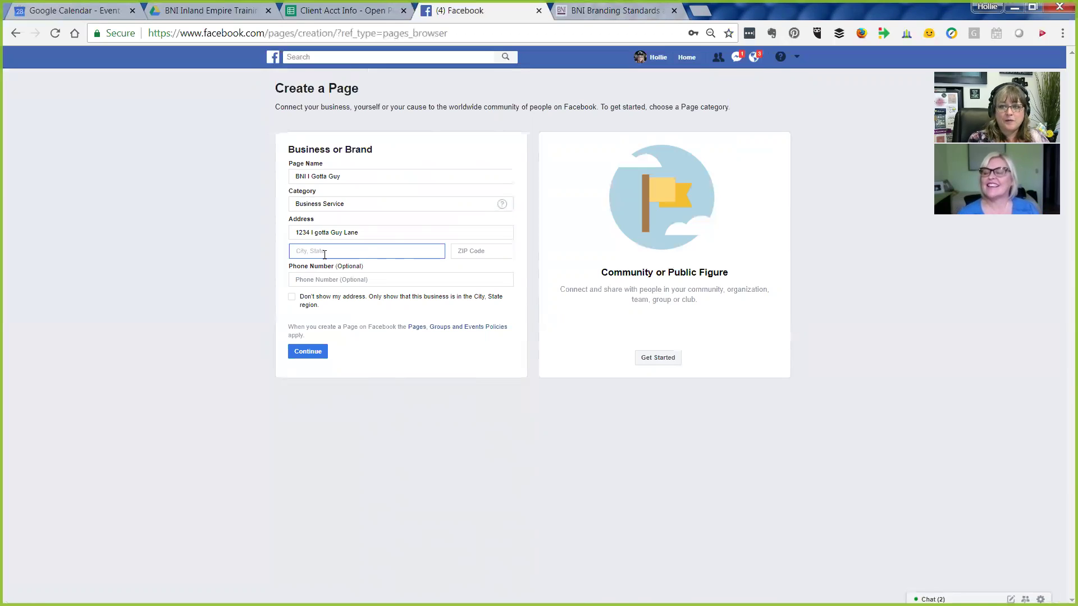
type("Coro")
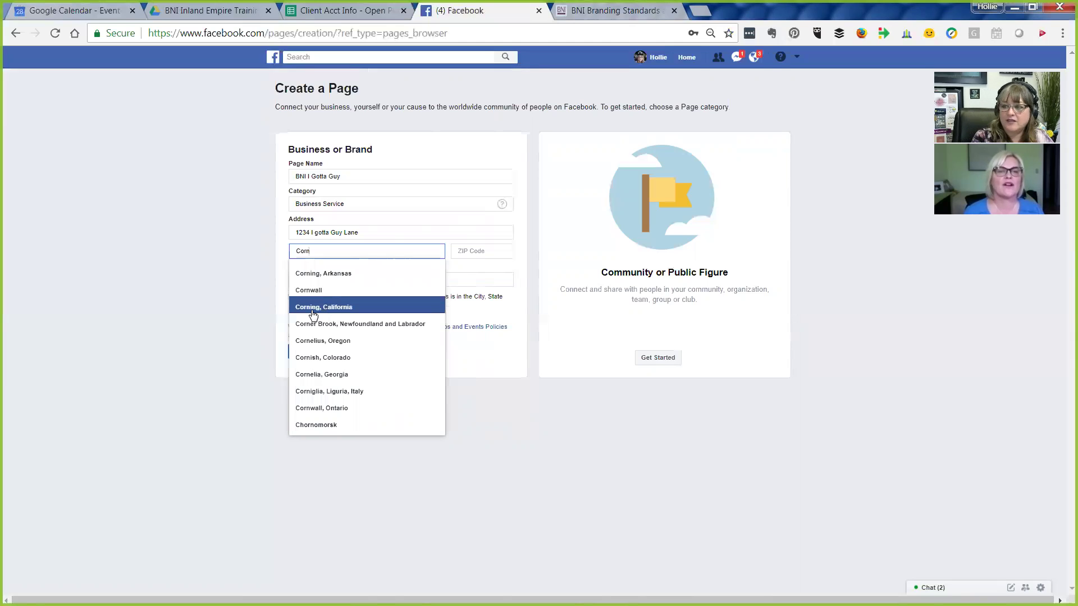
key("BackSpace")
key("BackSpace")
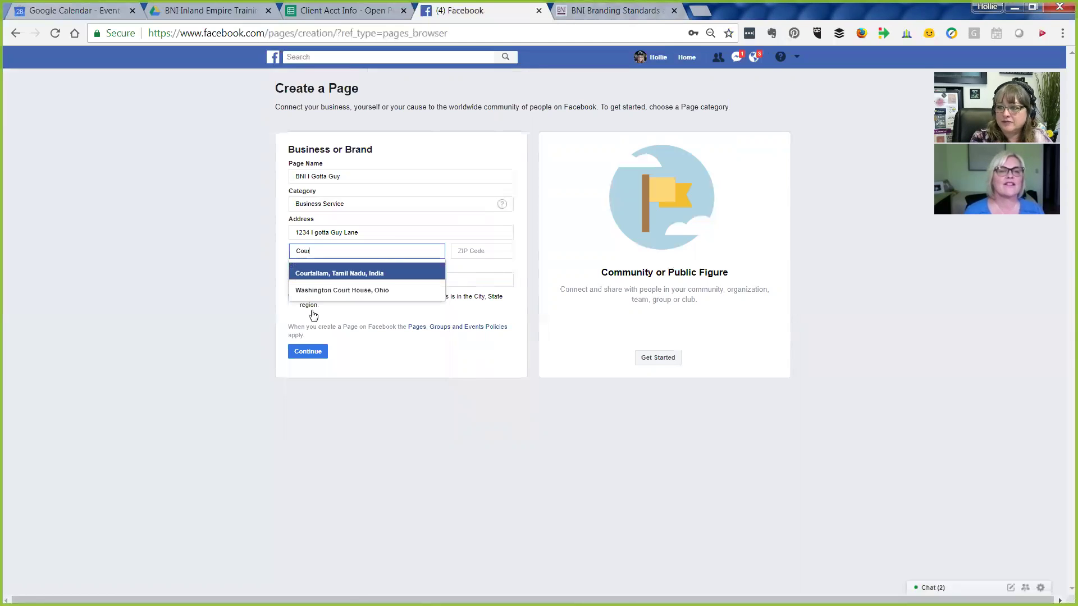
left_click(323, 275)
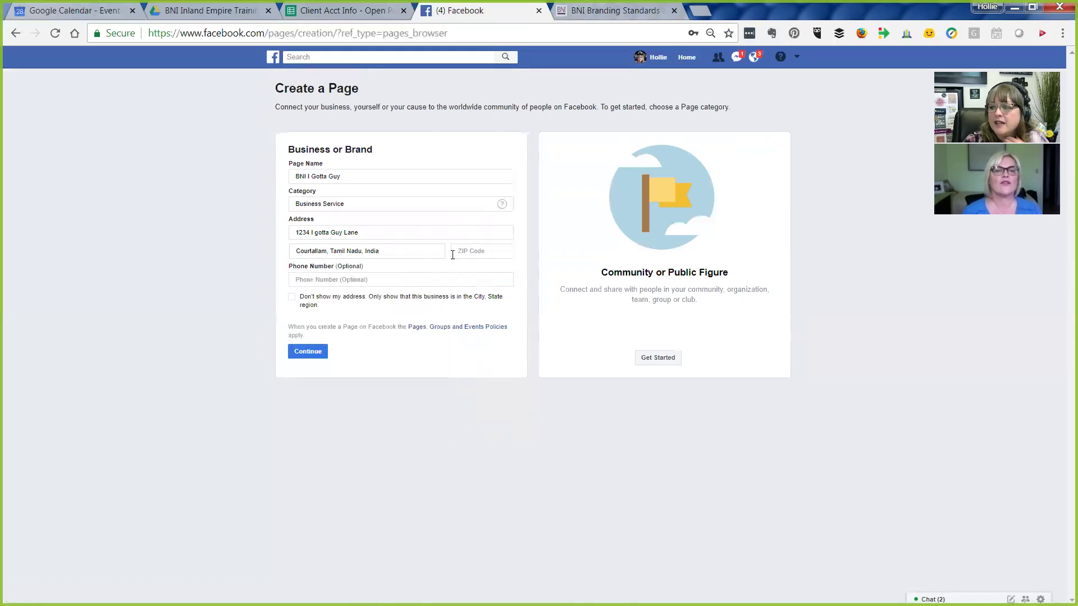
left_click_drag(382, 251, 312, 249)
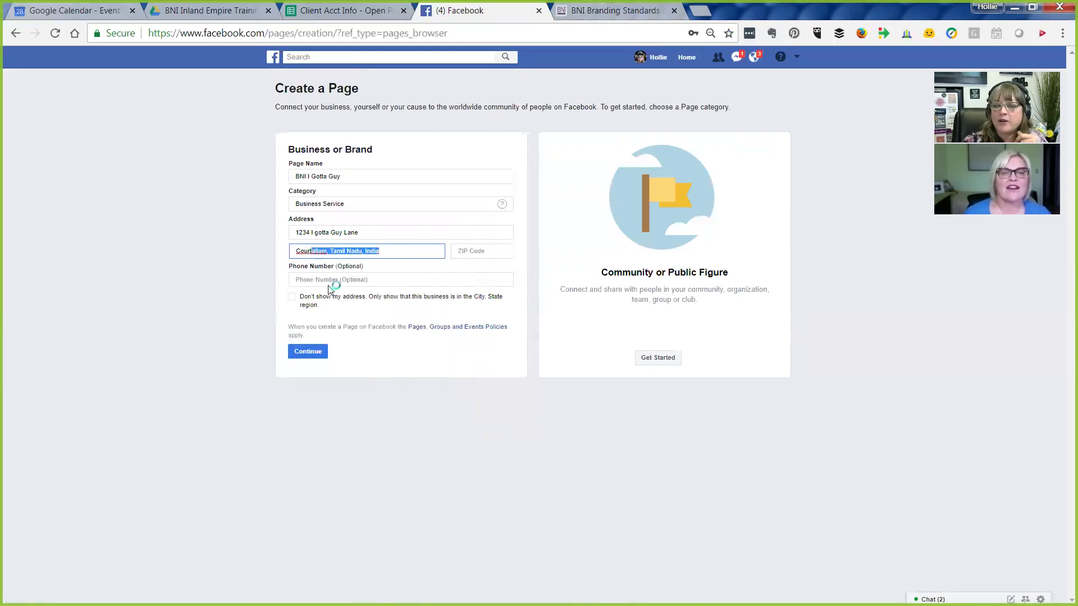
Step: Create the page, skipping the profile picture and cover photo and dismissing the file chooser
left_click(301, 353)
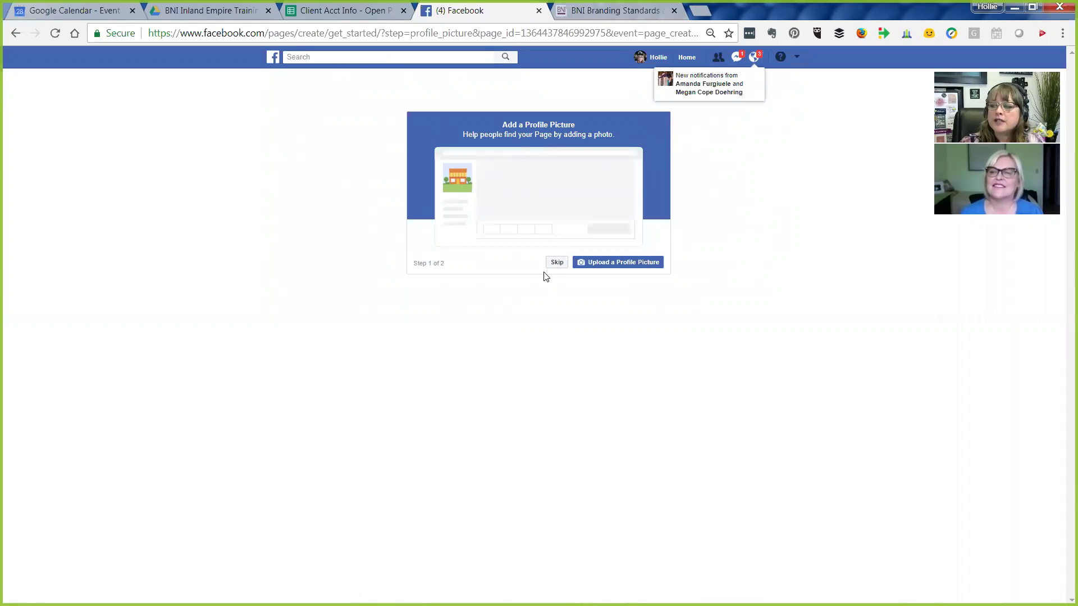
left_click(557, 263)
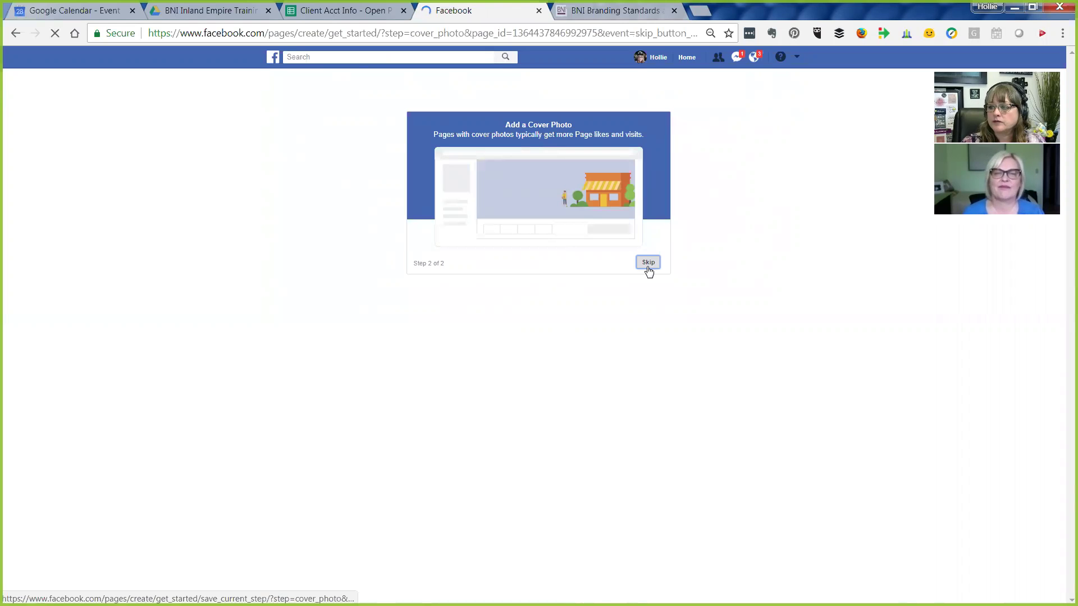
left_click(648, 265)
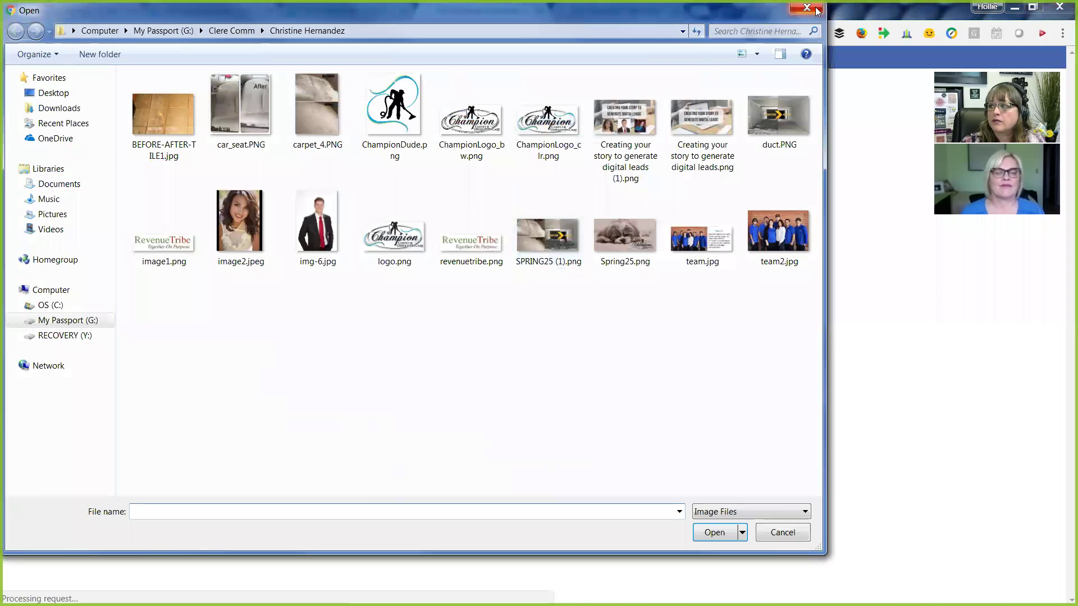
left_click(817, 8)
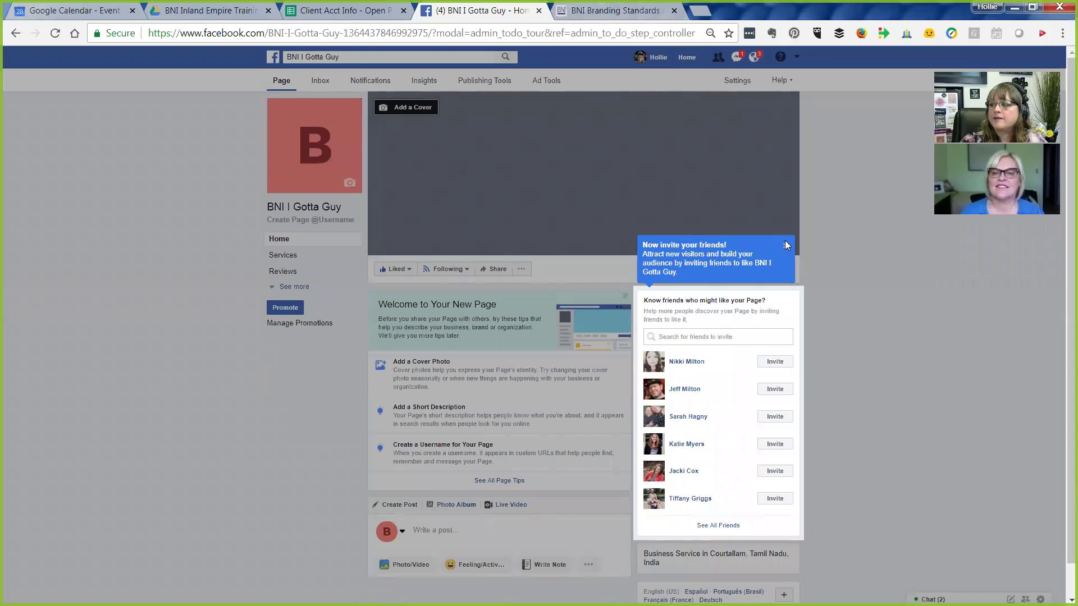
Step: Dismiss the invite-friends tip and go to Page Roles in the new page's settings
left_click(785, 247)
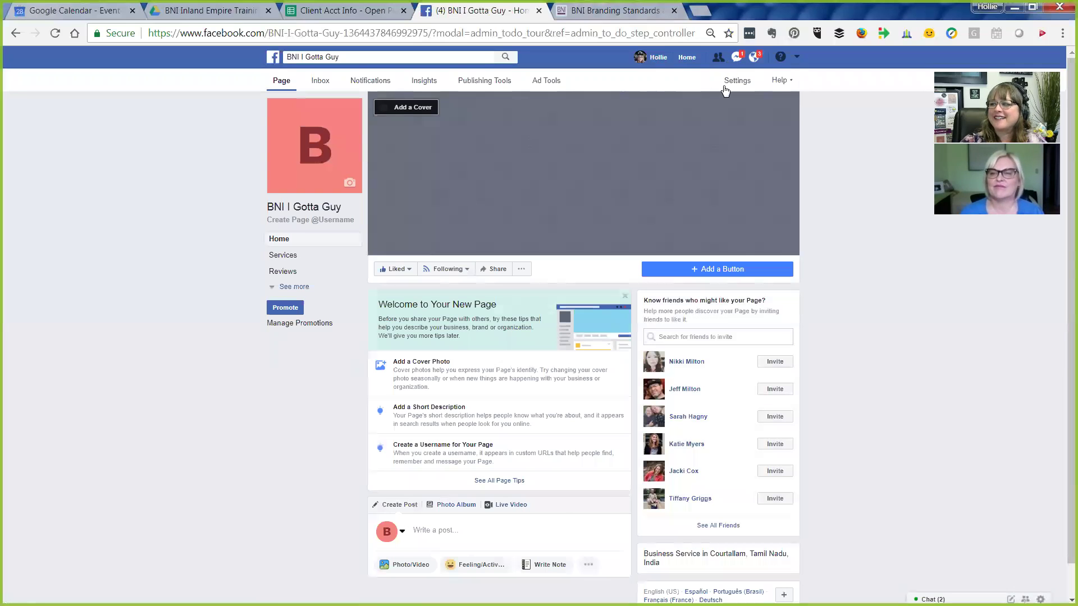
left_click(736, 82)
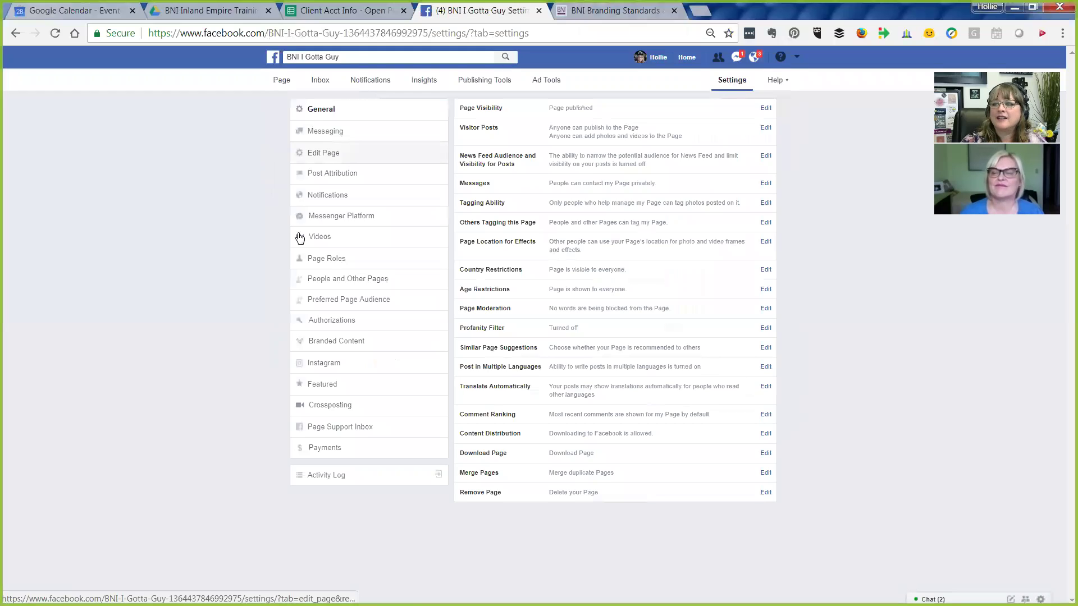
left_click(314, 260)
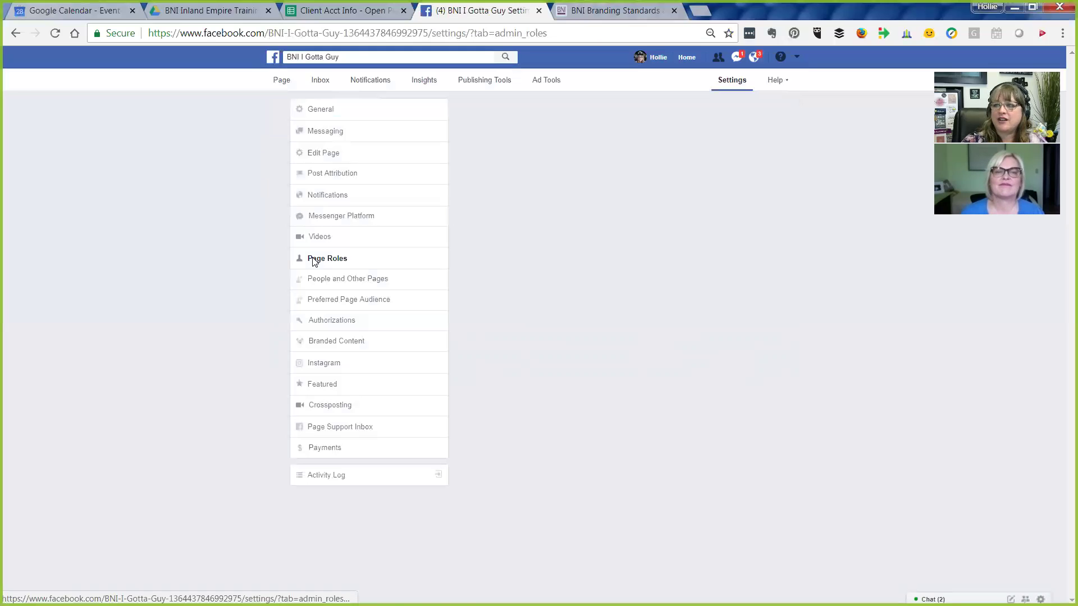